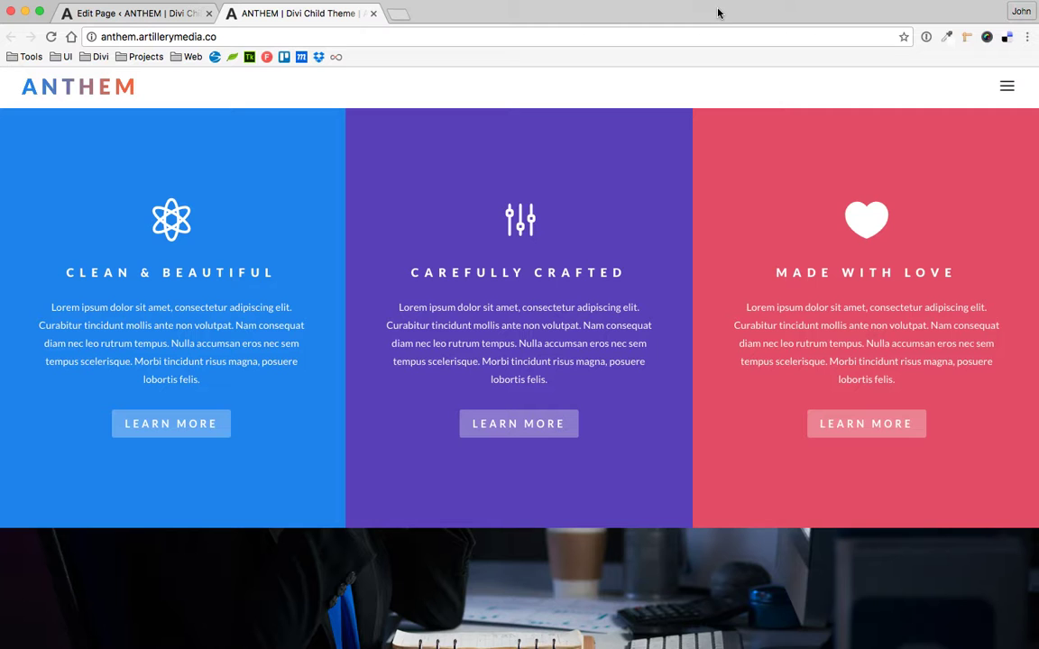
# Examine the full-width three-column blurb section on the ANTHEM home page, including its column colors
pyautogui.scroll(2, 624, 499)
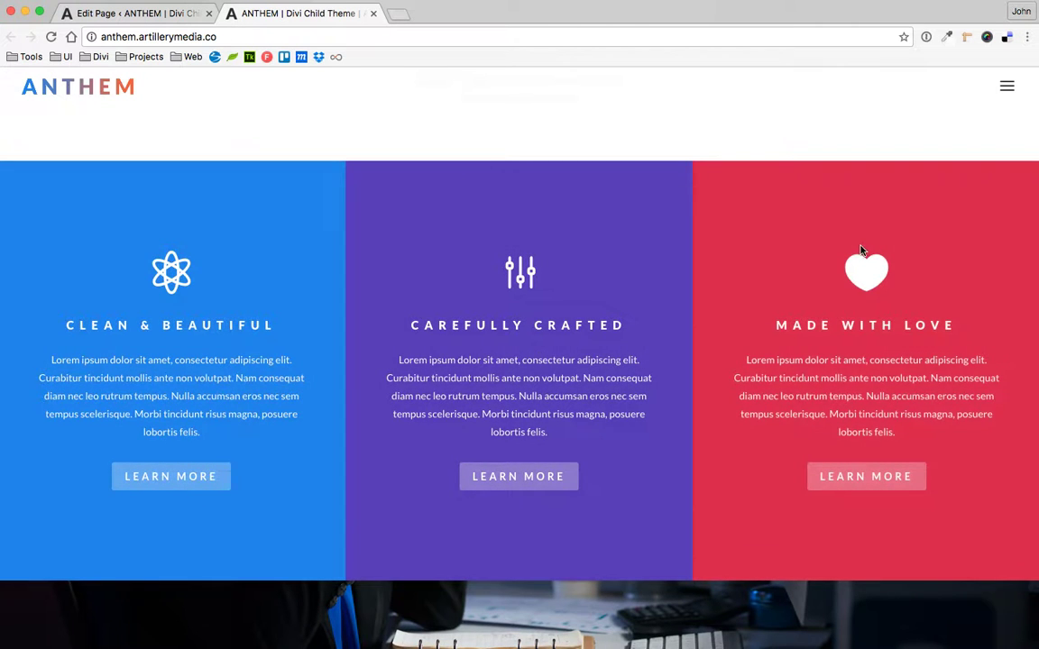
pyautogui.scroll(-2, 856, 251)
pyautogui.scroll(3, 796, 255)
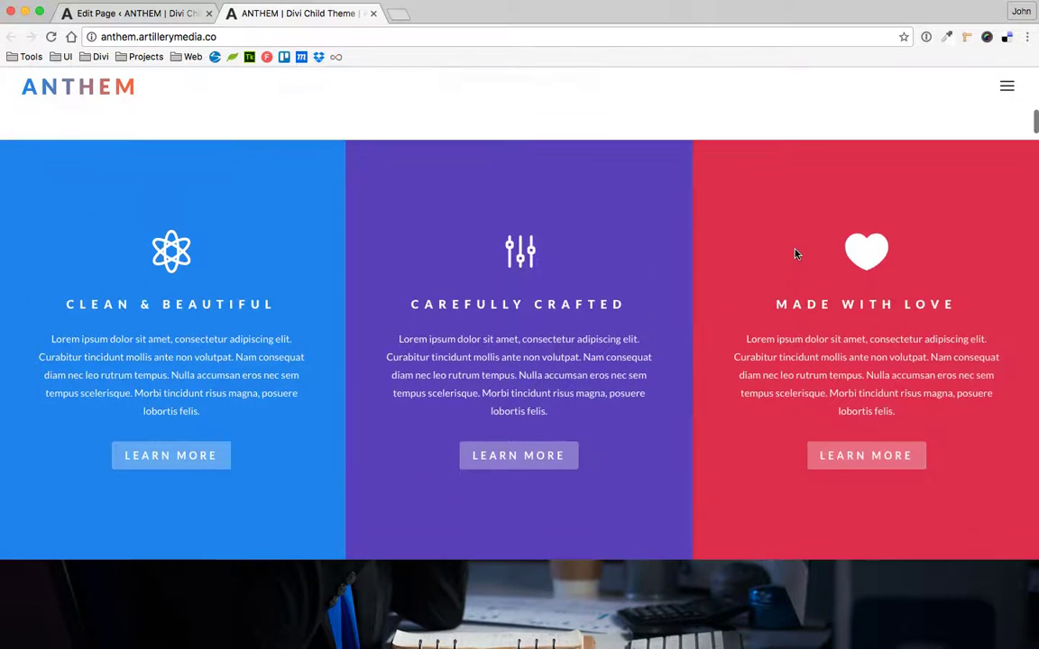
pyautogui.scroll(1, 237, 255)
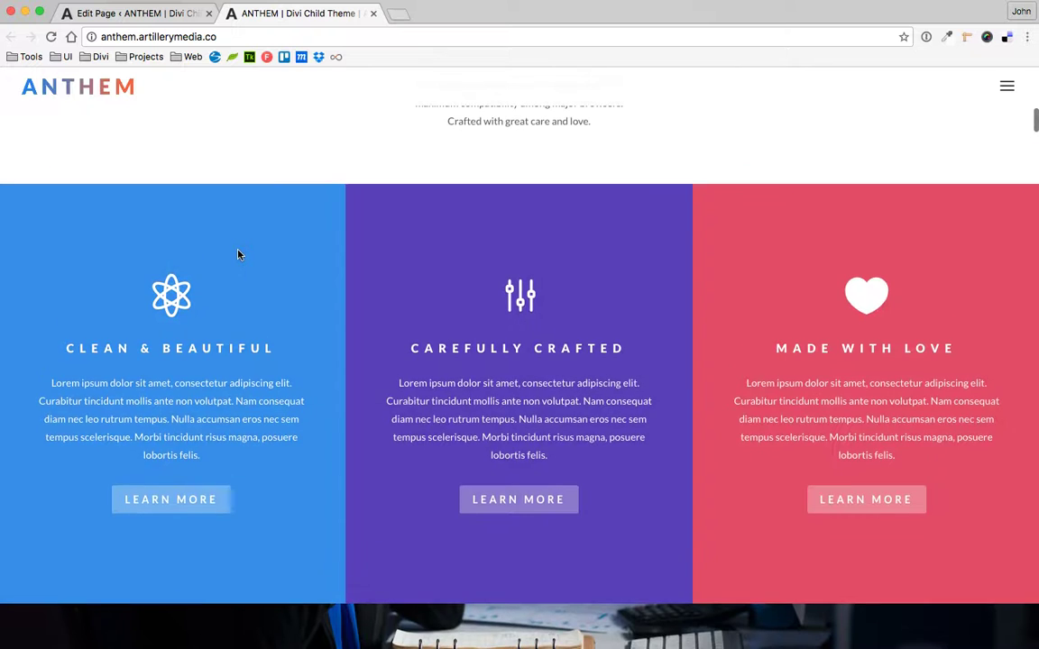
pyautogui.scroll(-1, 766, 244)
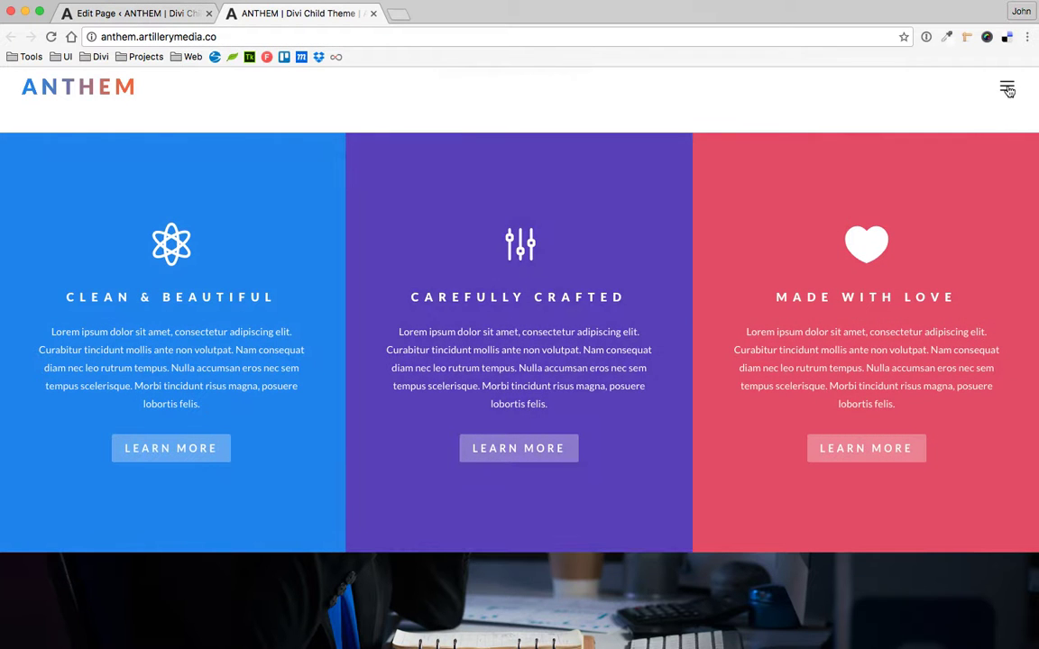
# Open the Black & White and Video Header home demos in separate new tabs, and close the site navigation
pyautogui.click(1010, 88)
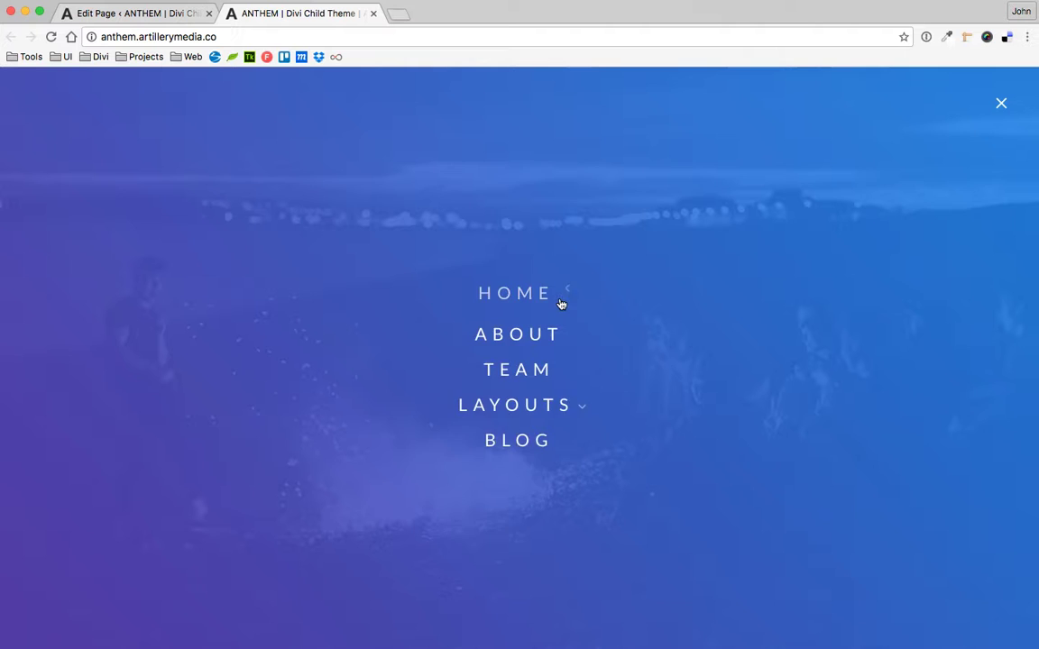
pyautogui.click(562, 301)
pyautogui.rightClick(553, 287)
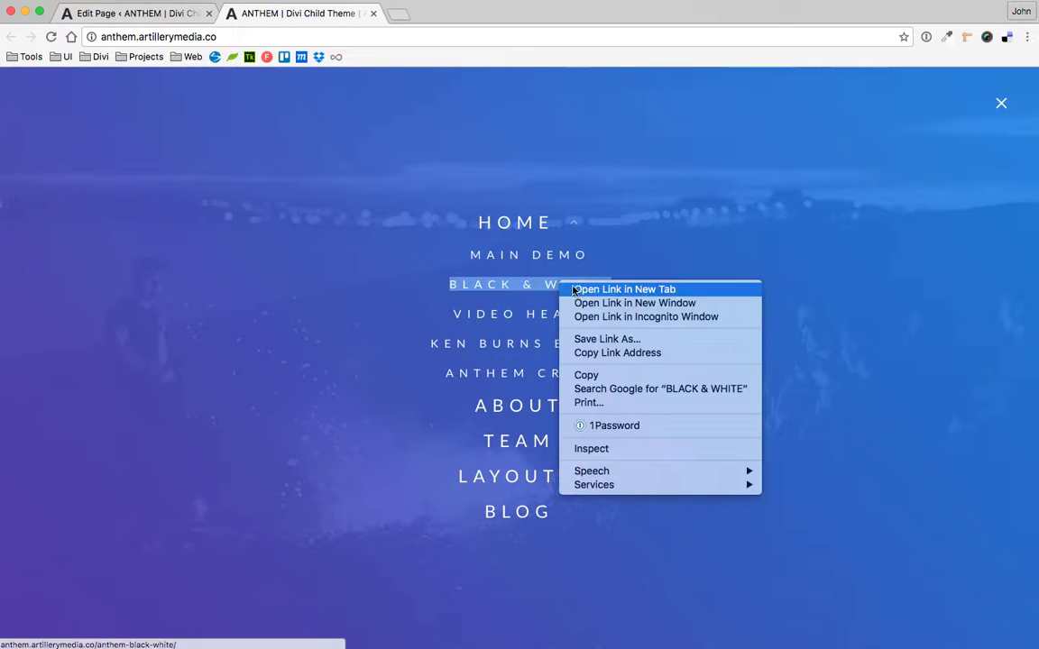
pyautogui.click(590, 290)
pyautogui.rightClick(562, 309)
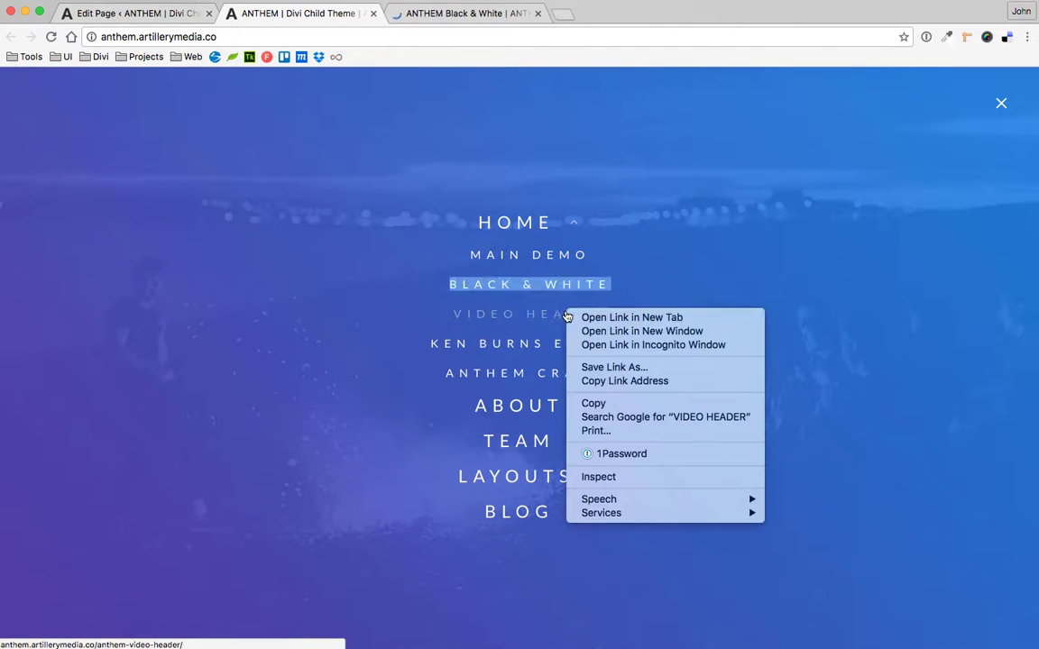
pyautogui.click(587, 318)
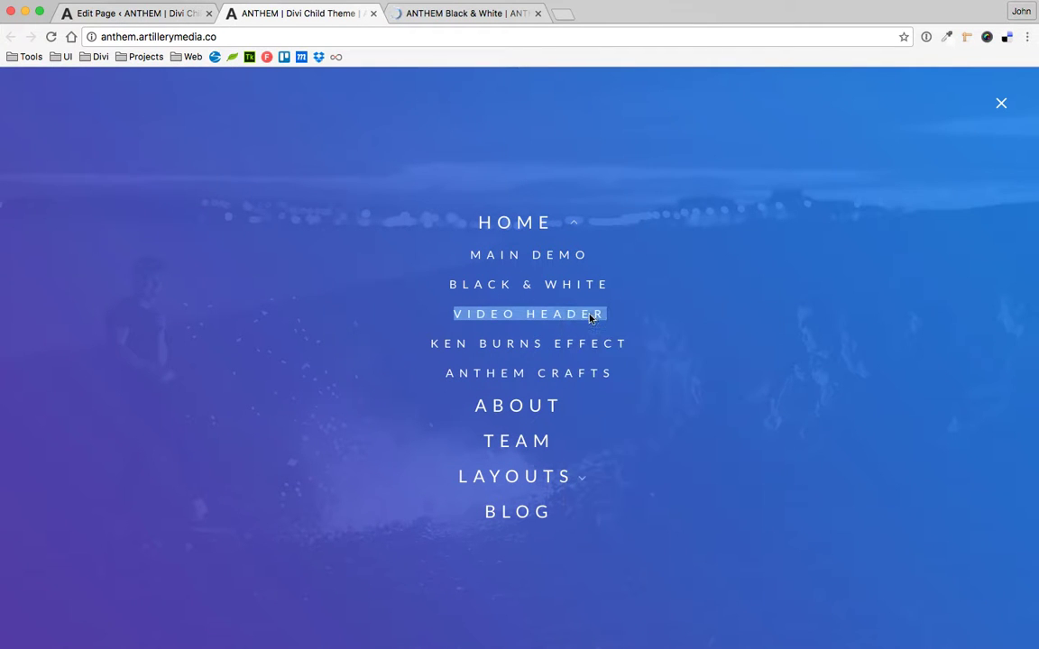
pyautogui.click(1001, 102)
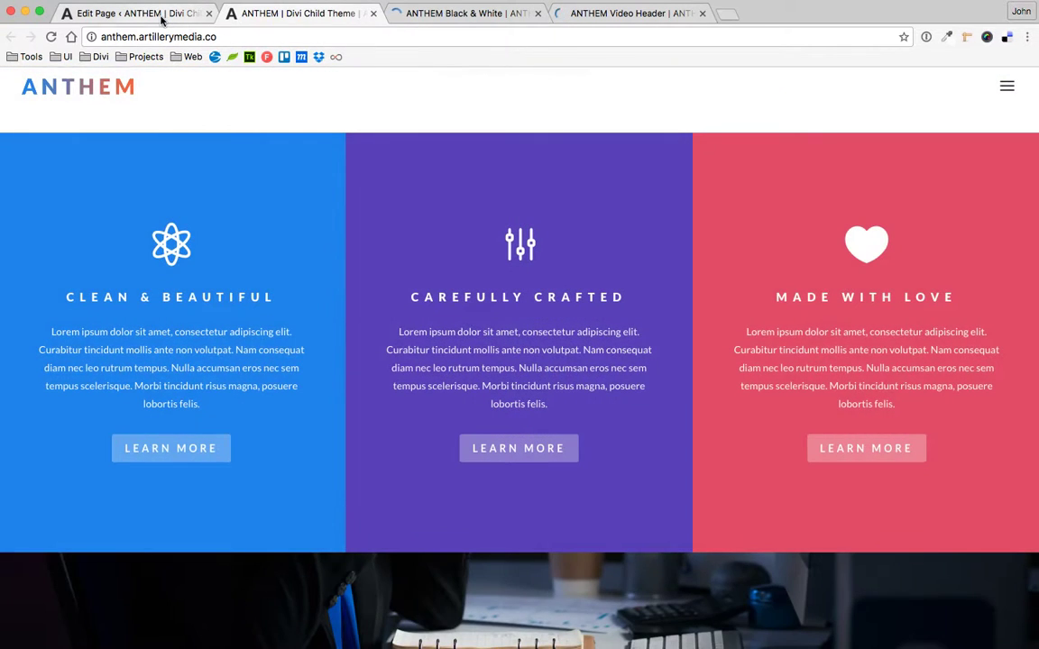
# Review the CSS class of the section holding the three blurbs in the page editor, compare it with the live page, and save and exit
pyautogui.click(149, 14)
pyautogui.click(281, 14)
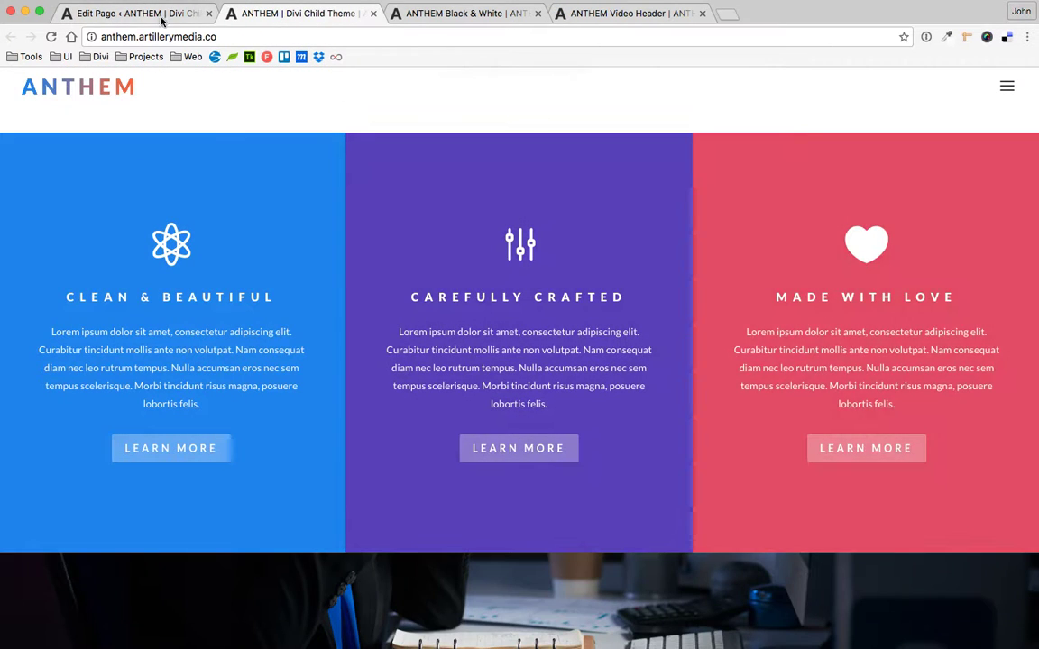
pyautogui.click(144, 15)
pyautogui.scroll(-15, 494, 241)
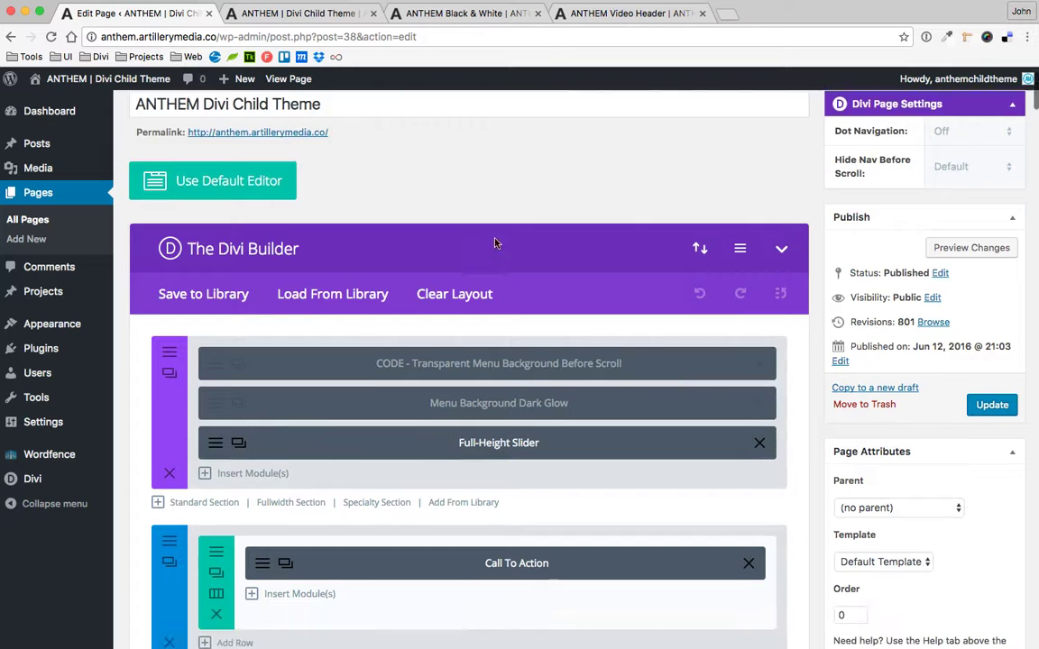
pyautogui.scroll(-1, 295, 304)
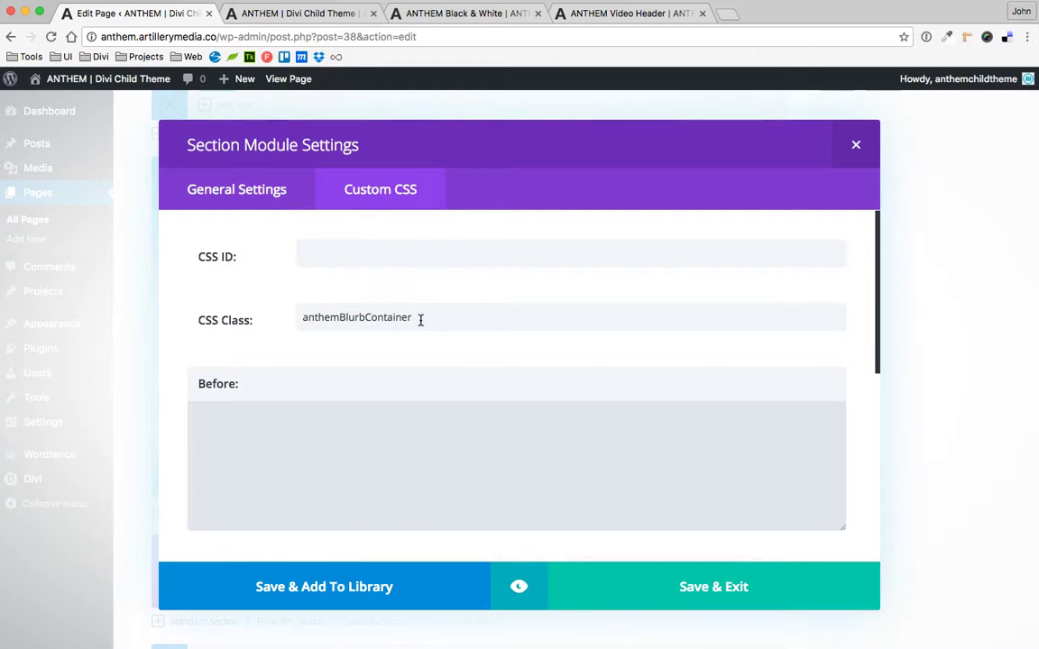
pyautogui.click(321, 17)
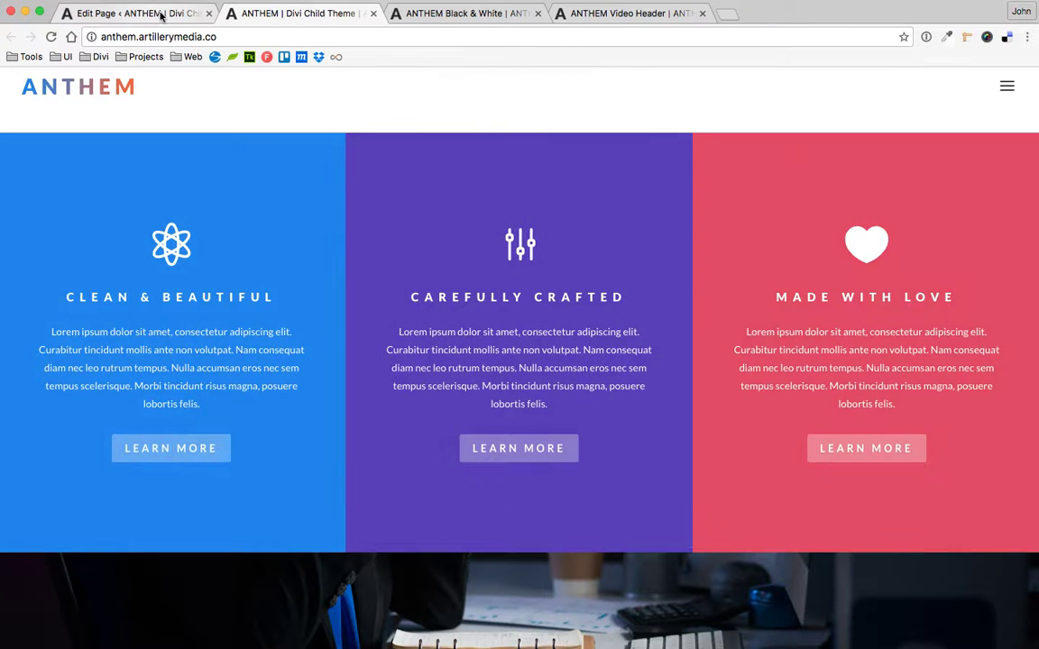
pyautogui.click(159, 16)
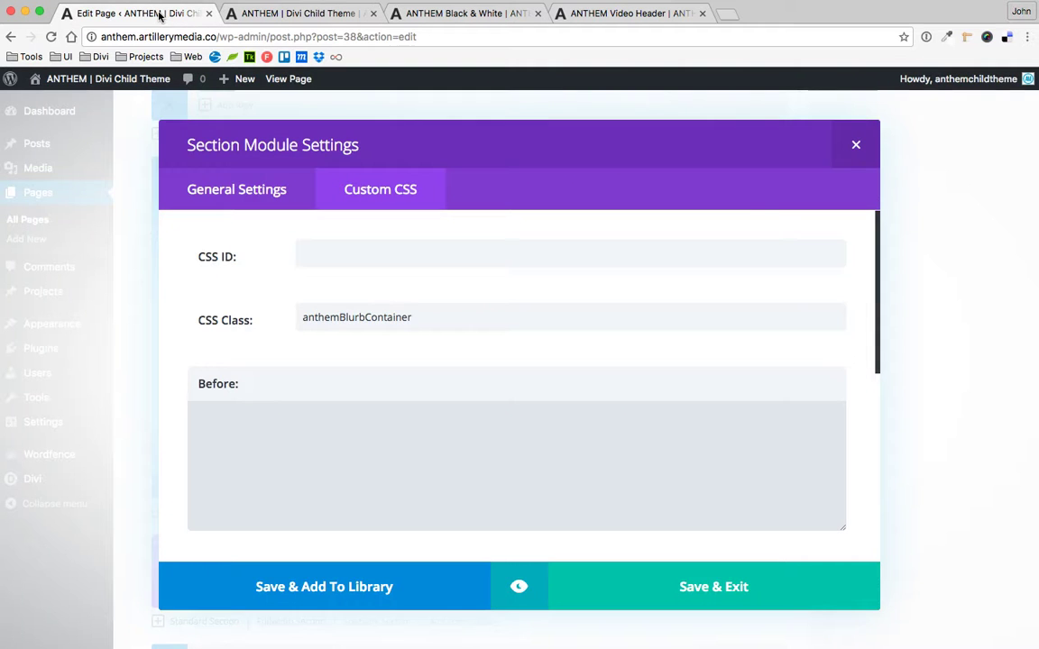
pyautogui.click(699, 586)
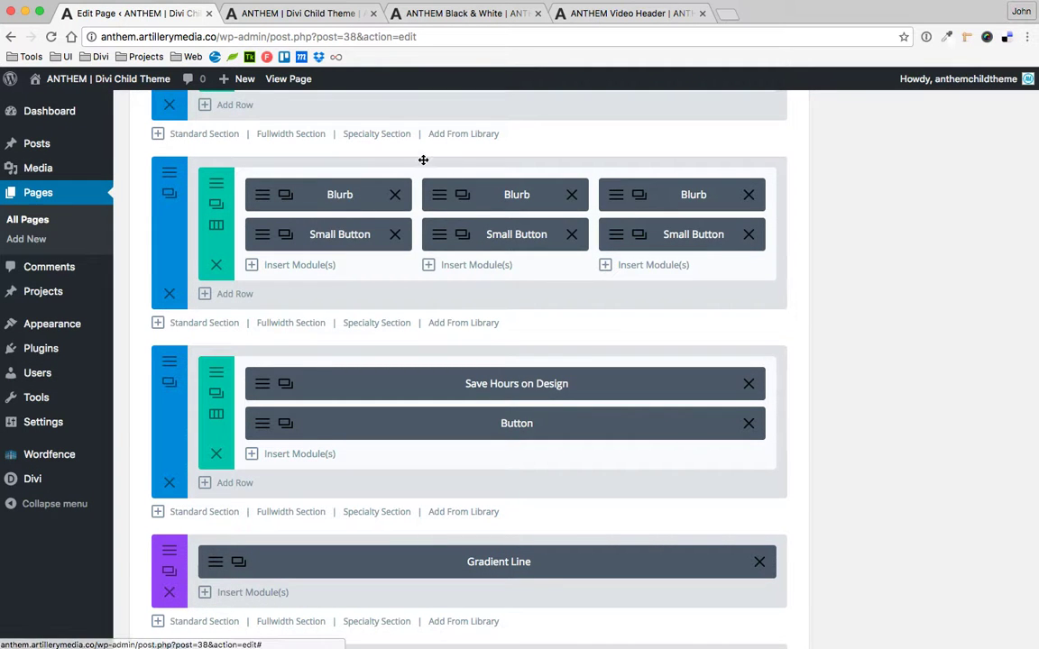
# Review the blurb row's general settings for full width, custom gutter width, custom padding and mobile padding
pyautogui.rightClick(202, 161)
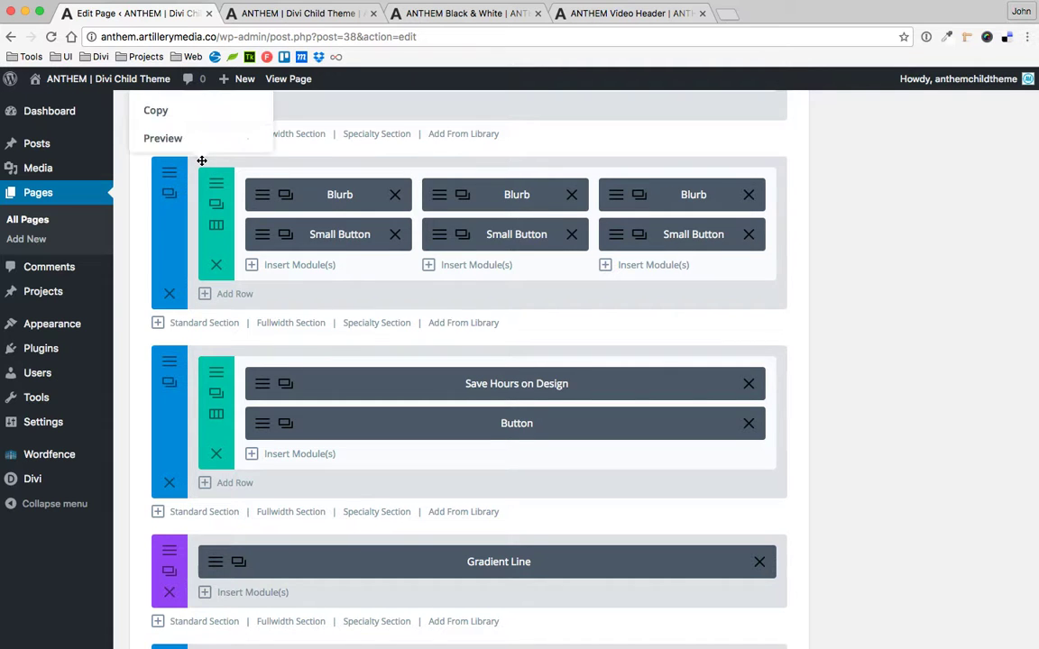
pyautogui.click(334, 164)
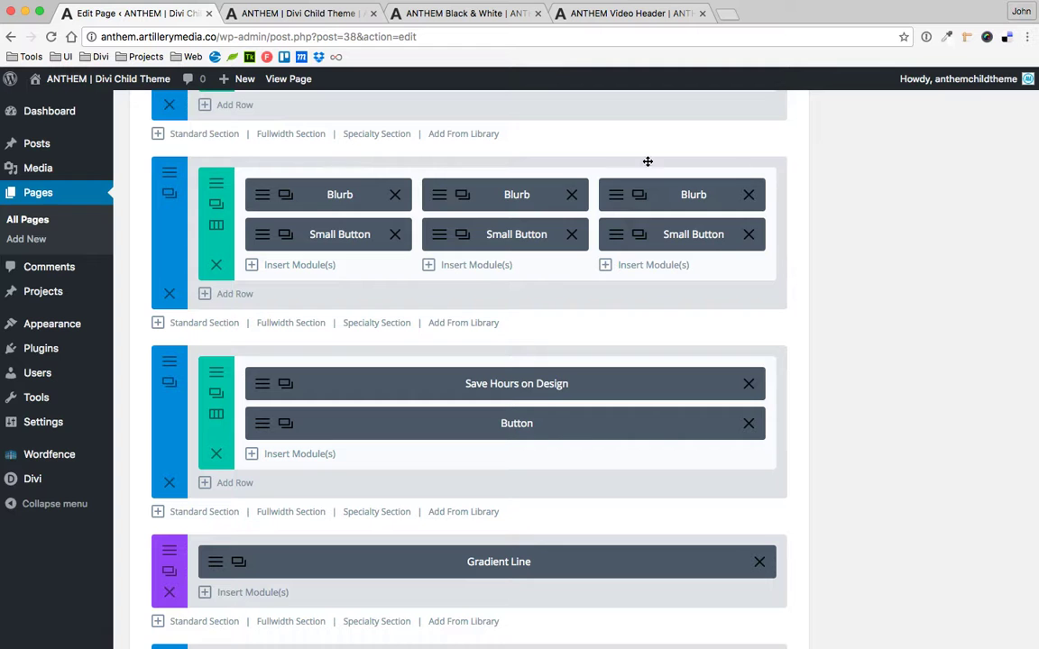
pyautogui.click(218, 187)
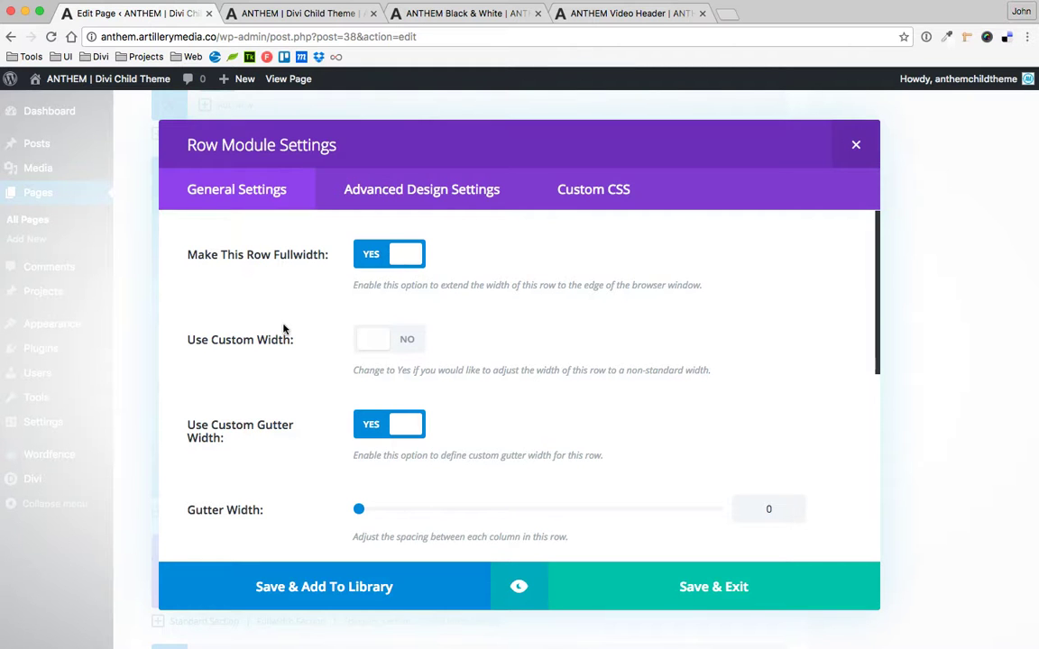
pyautogui.scroll(-3, 270, 325)
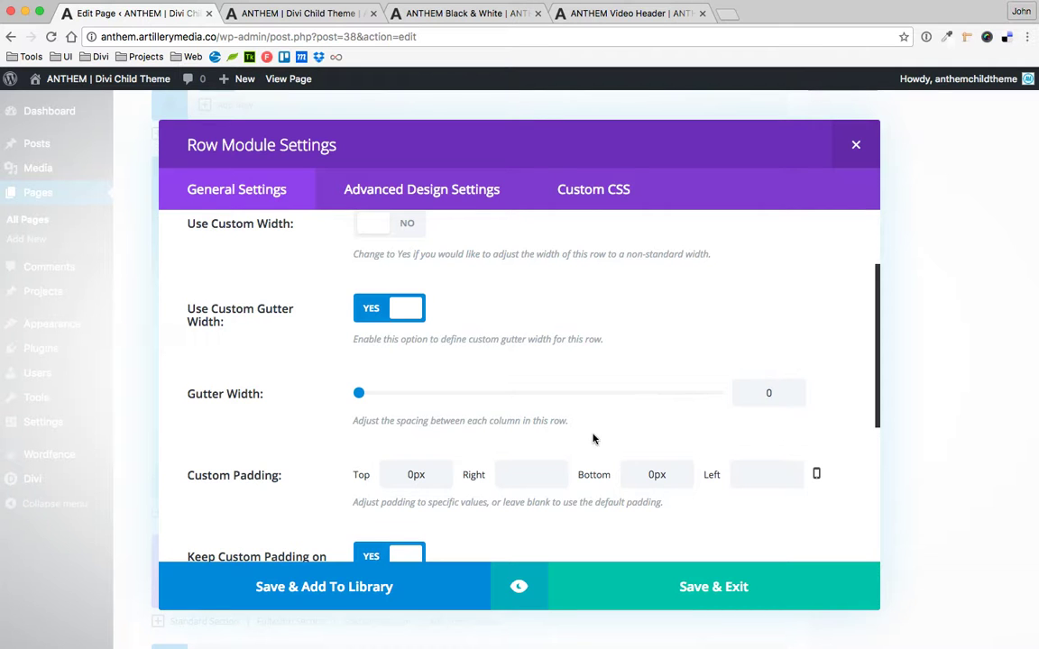
pyautogui.scroll(-4, 594, 439)
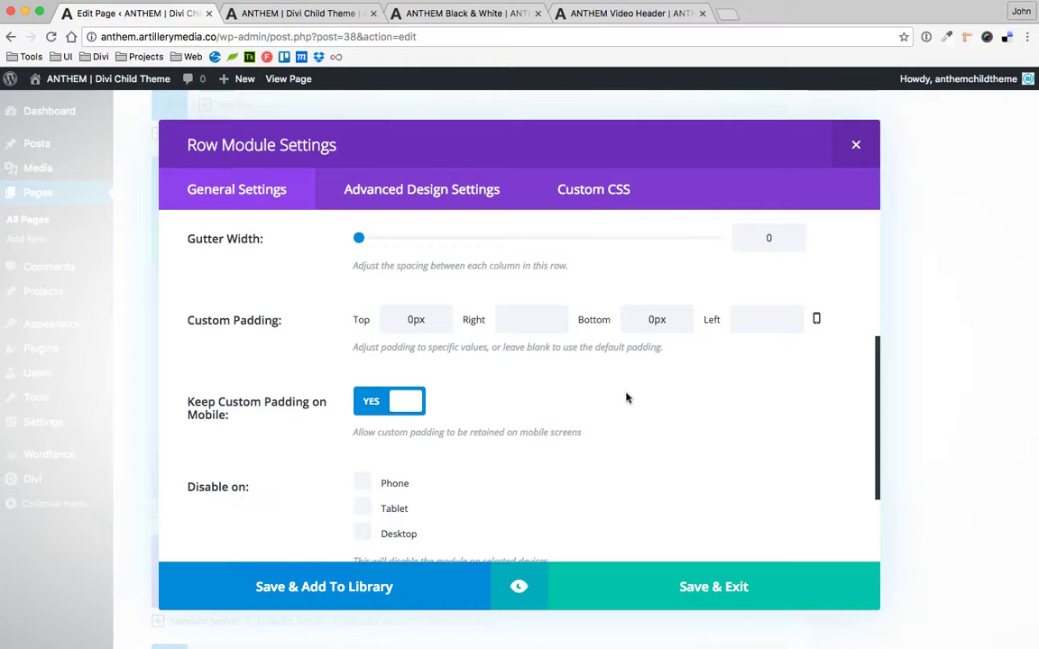
pyautogui.scroll(-3, 657, 473)
pyautogui.scroll(3, 653, 471)
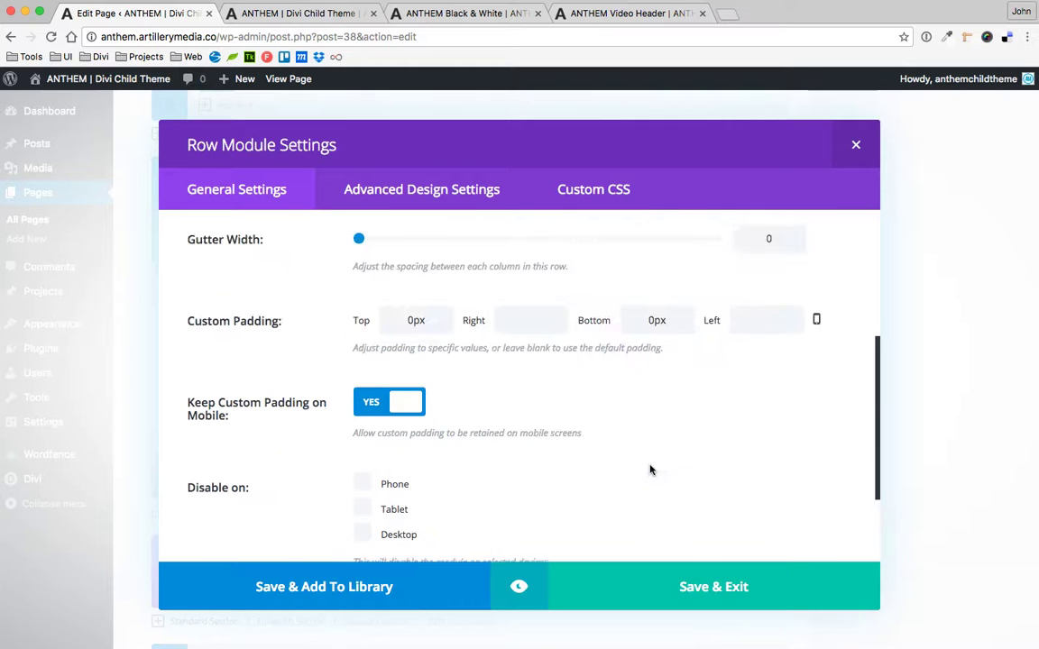
# Review the row's advanced design settings for equalized column heights, column 1 background color, and column 1 padding on desktop, tablet and smartphone
pyautogui.click(437, 193)
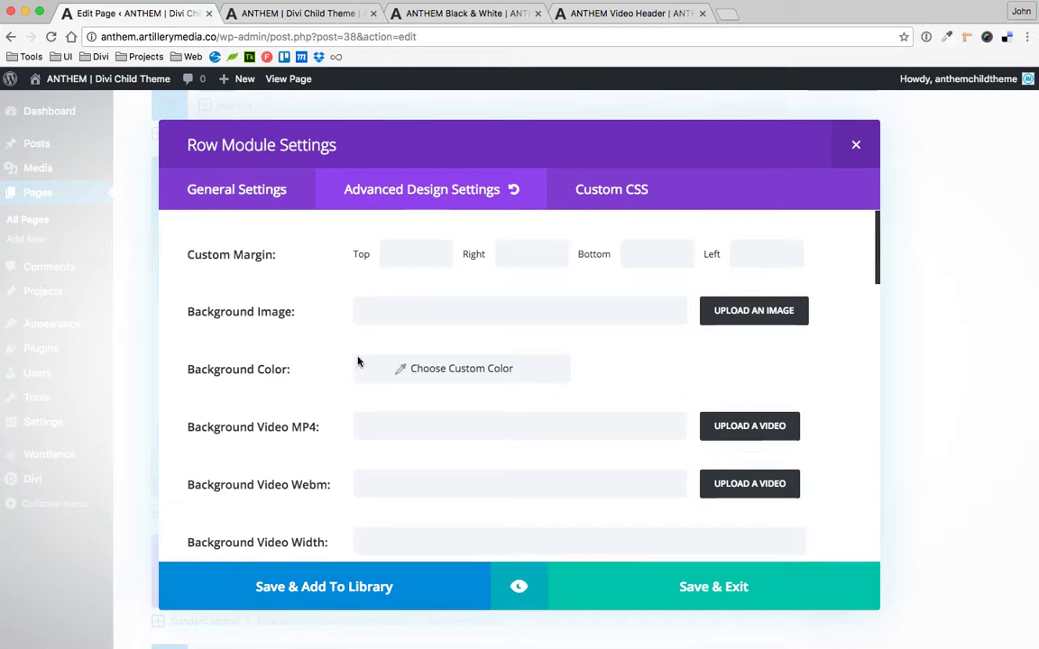
pyautogui.scroll(-10, 311, 395)
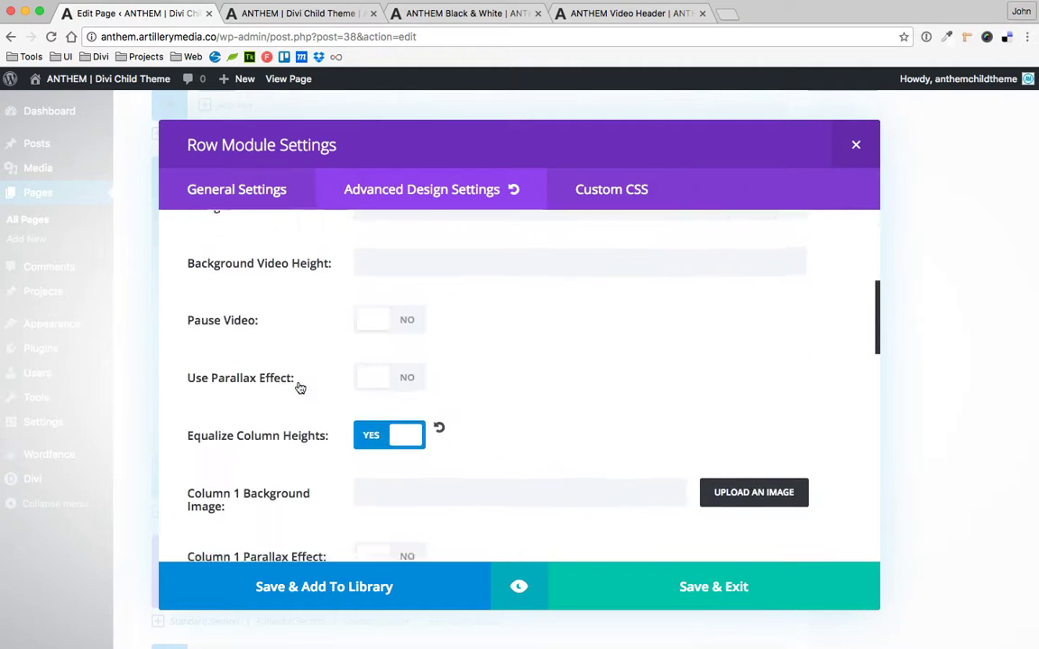
pyautogui.scroll(-2, 300, 388)
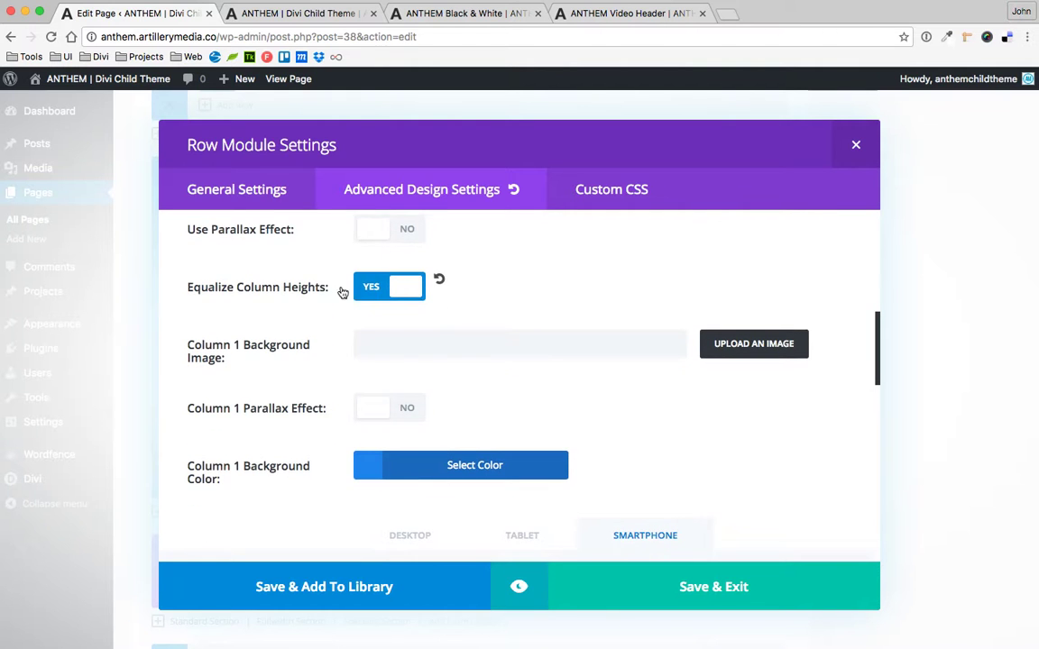
pyautogui.scroll(-4, 297, 370)
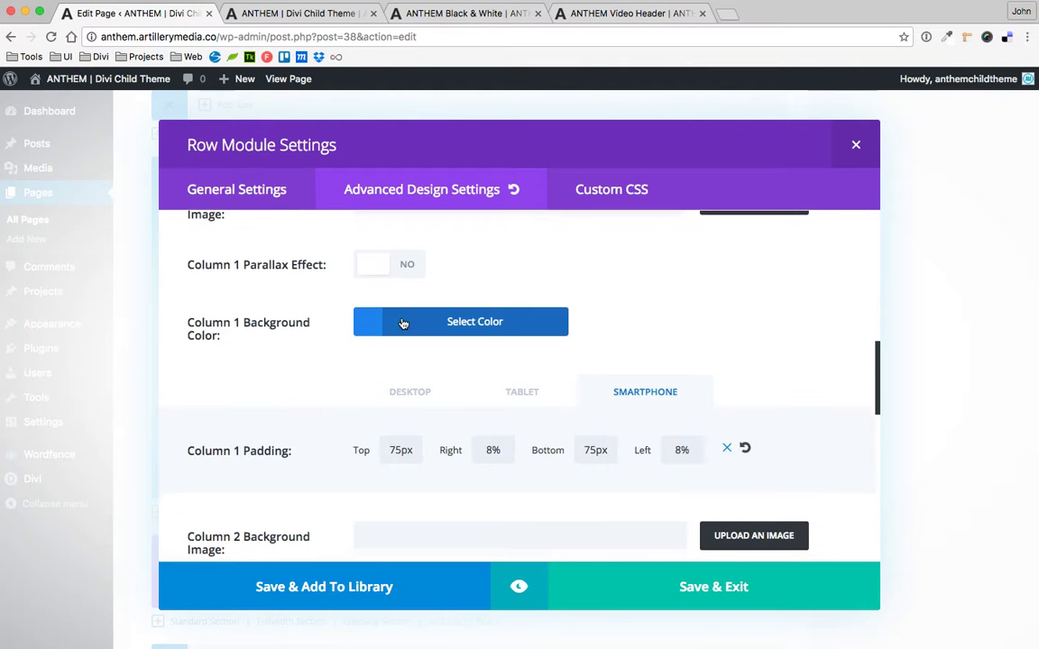
pyautogui.click(411, 391)
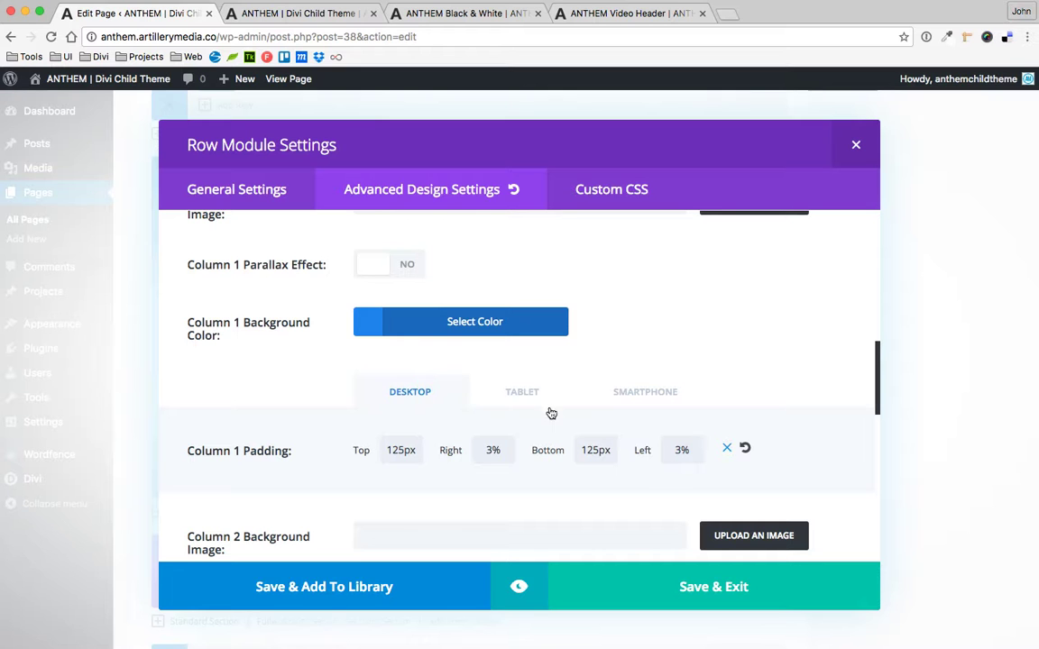
pyautogui.click(532, 403)
pyautogui.click(638, 398)
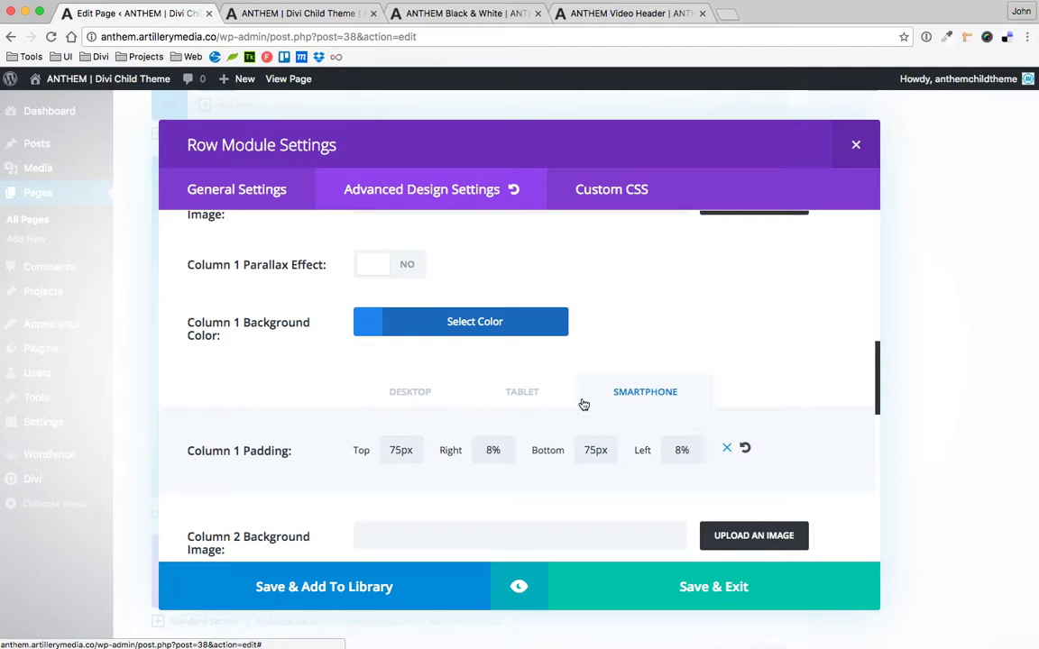
# Review the background color and padding settings for columns 2 and 3 of the blurb row
pyautogui.scroll(-5, 352, 373)
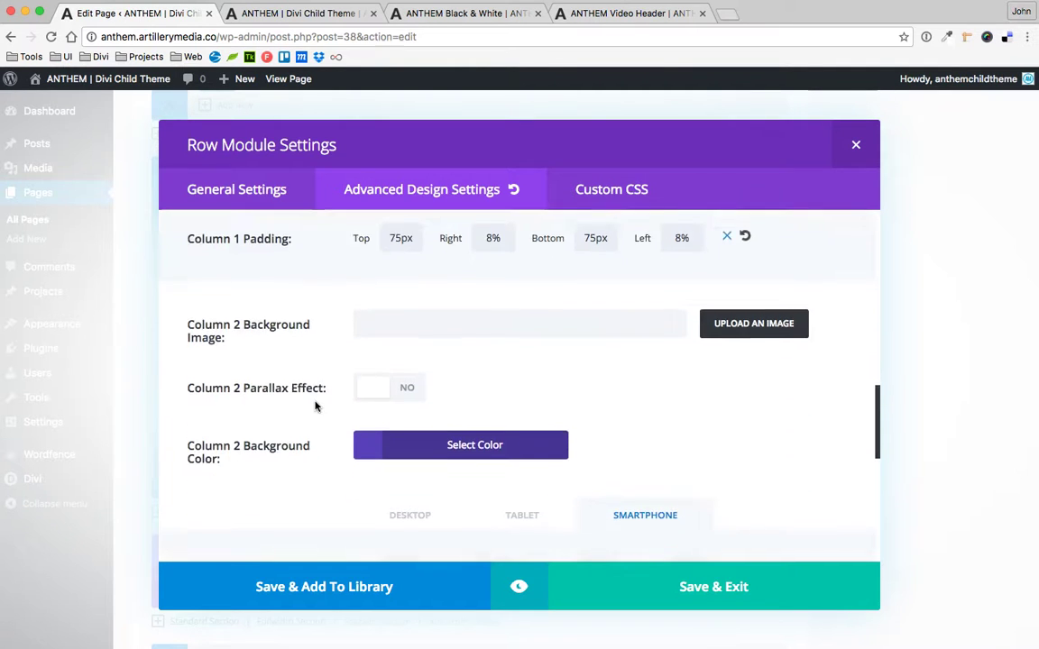
pyautogui.scroll(-8, 315, 406)
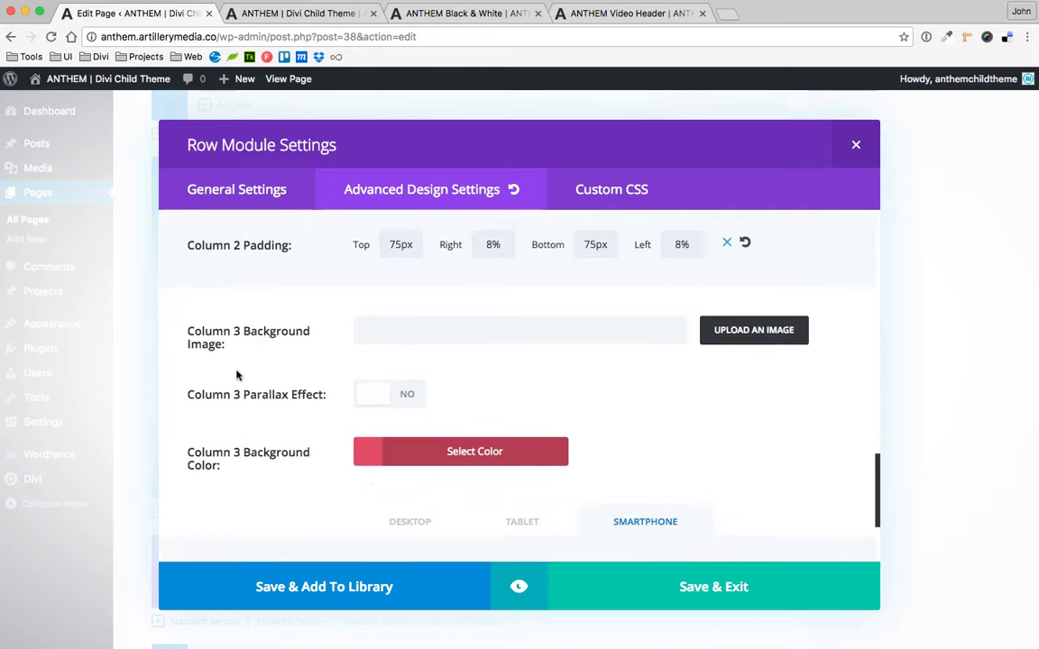
pyautogui.scroll(12, 242, 369)
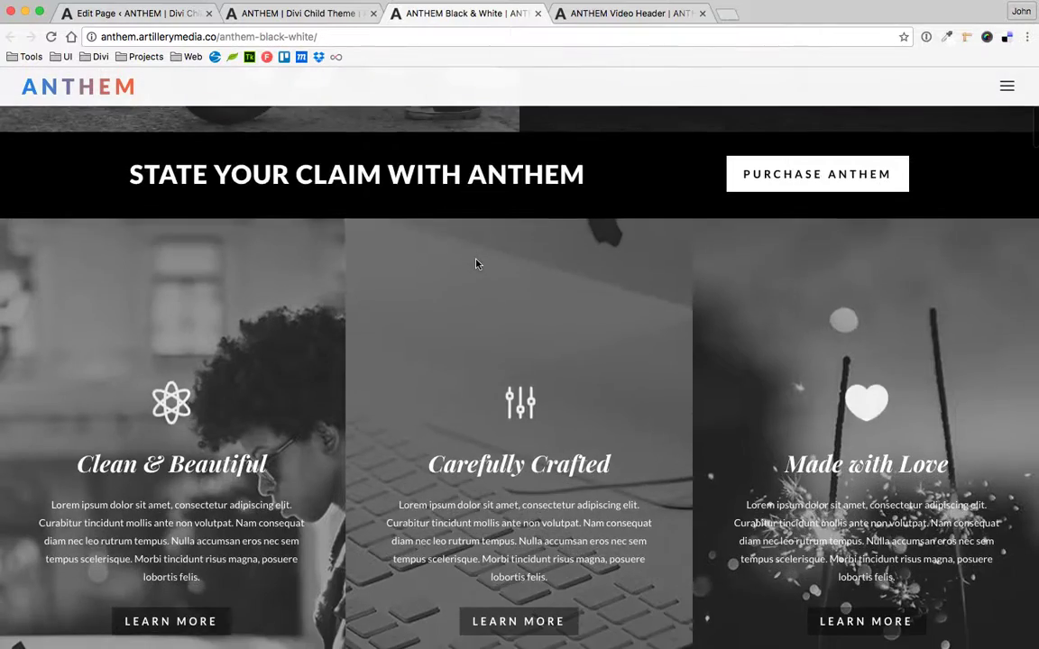
# Compare the column background images in the blurb sections of the Black & White and Video Header demos, checking how they move while scrolling
pyautogui.scroll(-2, 478, 264)
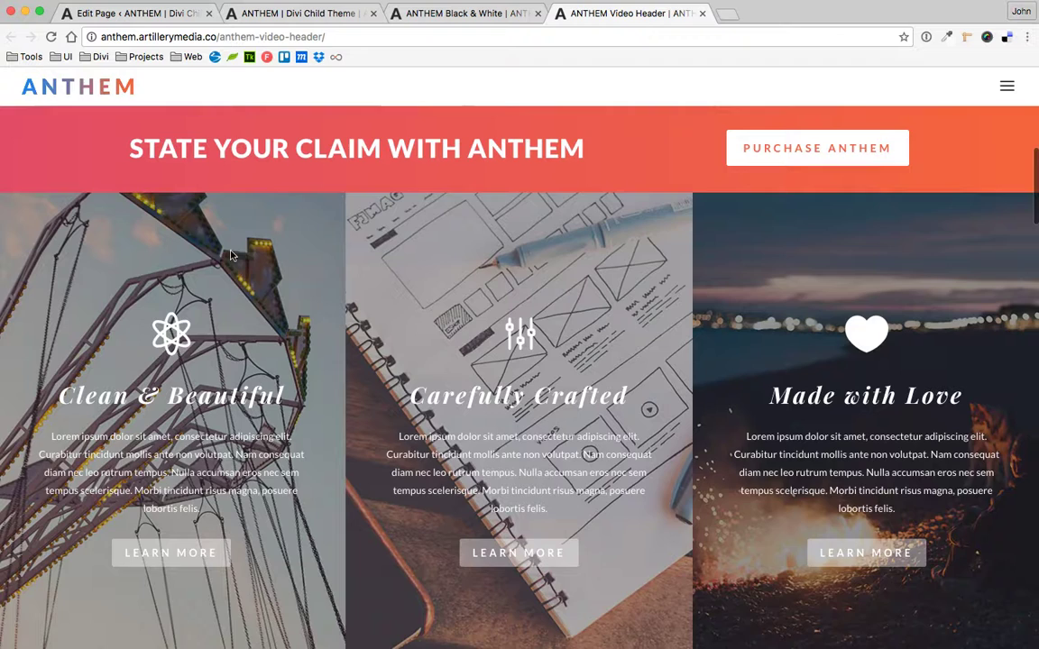
pyautogui.scroll(1, 401, 310)
pyautogui.scroll(-1, 515, 301)
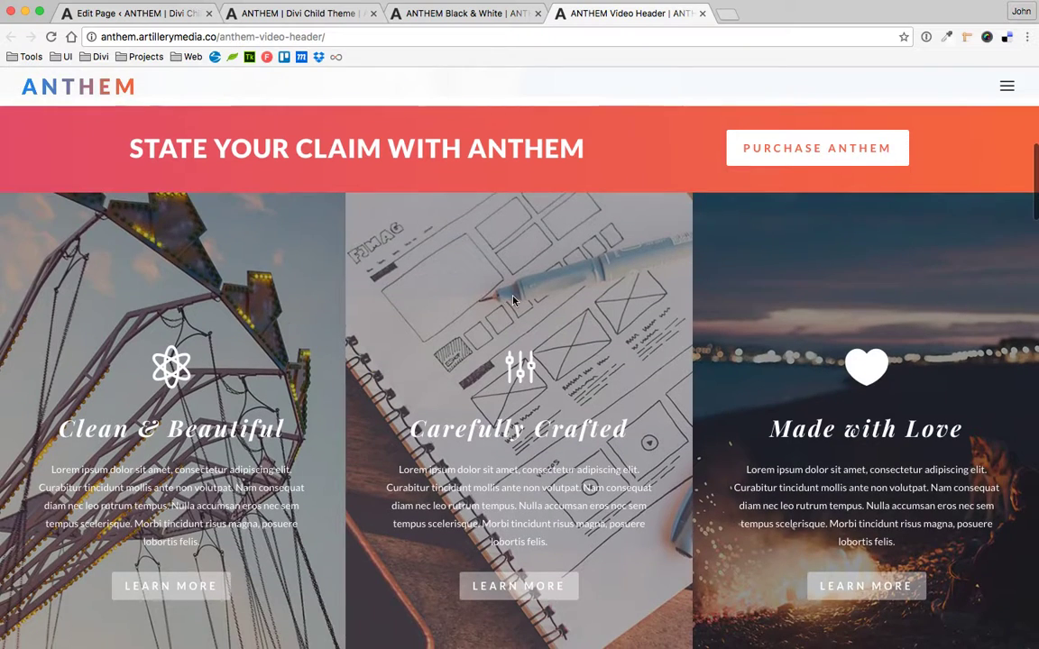
pyautogui.scroll(1, 516, 301)
pyautogui.scroll(-1, 324, 304)
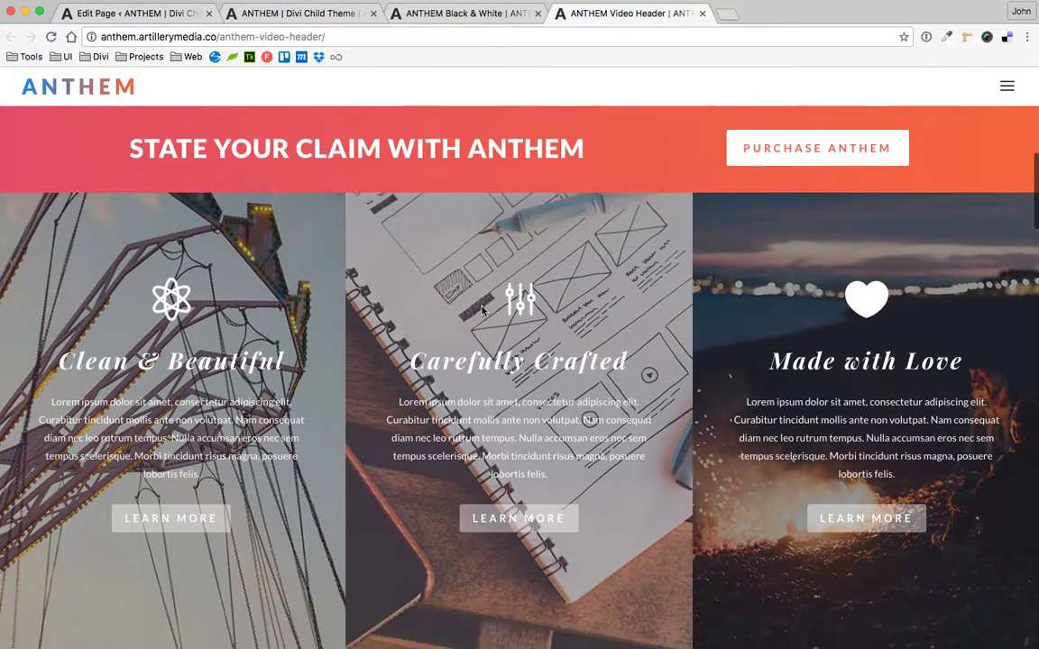
pyautogui.scroll(1, 482, 309)
pyautogui.scroll(-1, 505, 226)
# Return to the Black & White demo and examine the scrolling behavior of its blurb section's background images
pyautogui.click(471, 11)
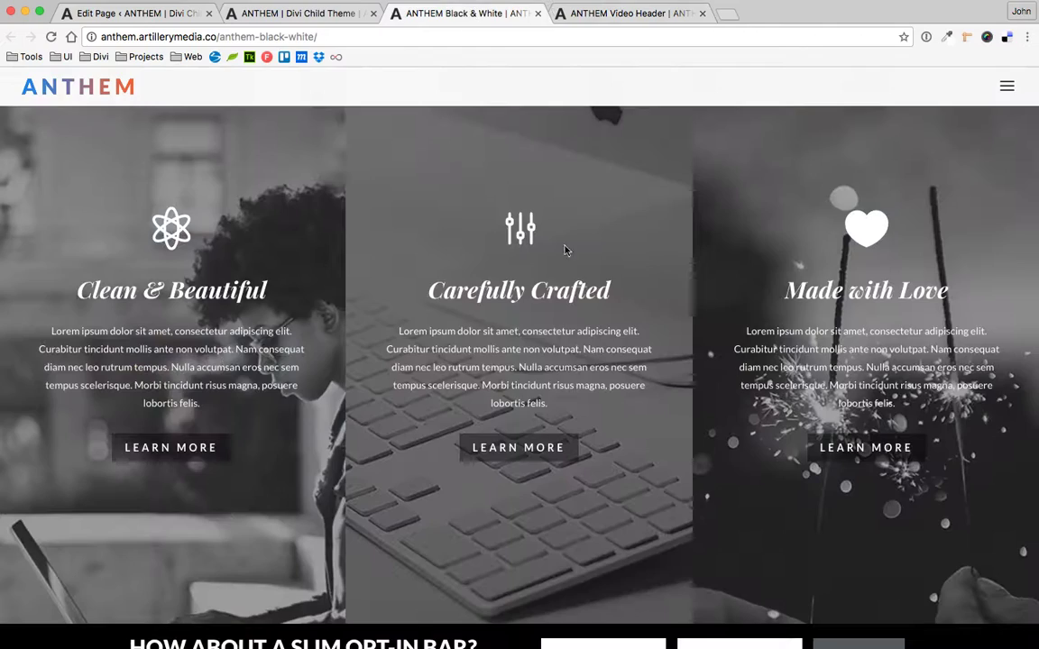
pyautogui.scroll(2, 722, 390)
pyautogui.scroll(-2, 722, 390)
pyautogui.scroll(-2, 722, 393)
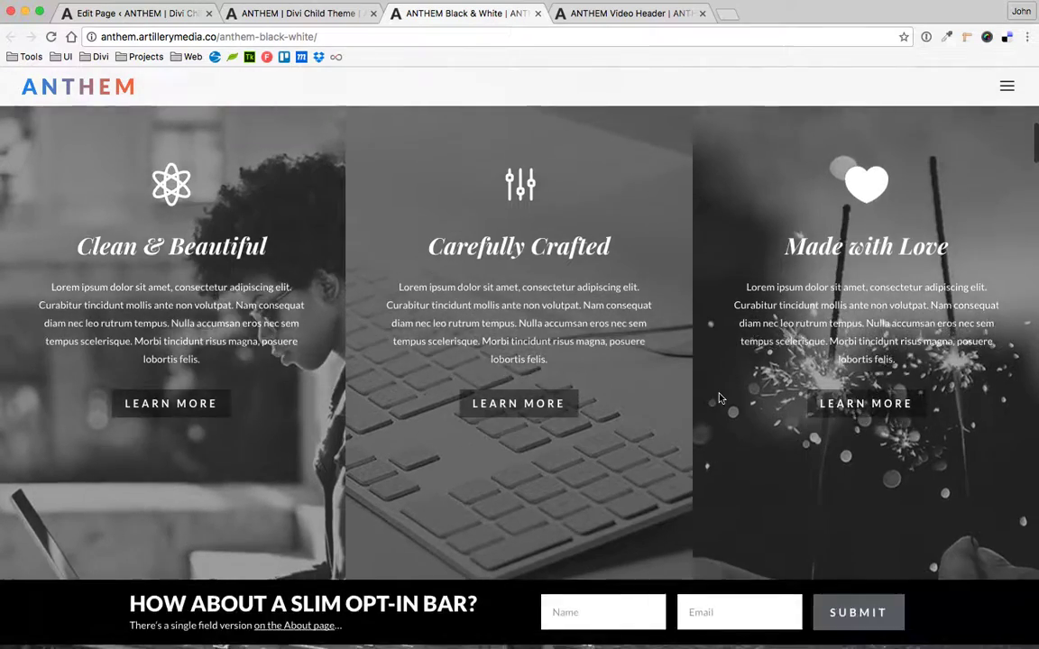
# Check how the Black & White demo's three blurb column images shift during small up and down page movements
pyautogui.scroll(3, 718, 397)
pyautogui.scroll(-2, 719, 397)
pyautogui.scroll(1, 719, 397)
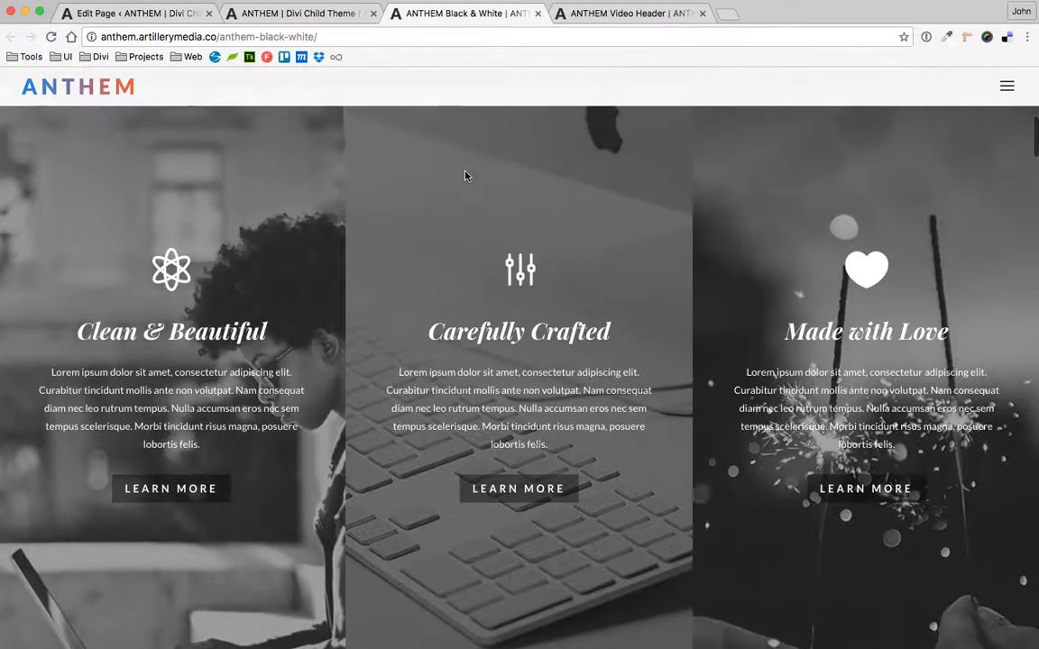
# Return to the blurb row's advanced design settings in the page editor and locate the column 1 background image field
pyautogui.click(298, 12)
pyautogui.click(140, 12)
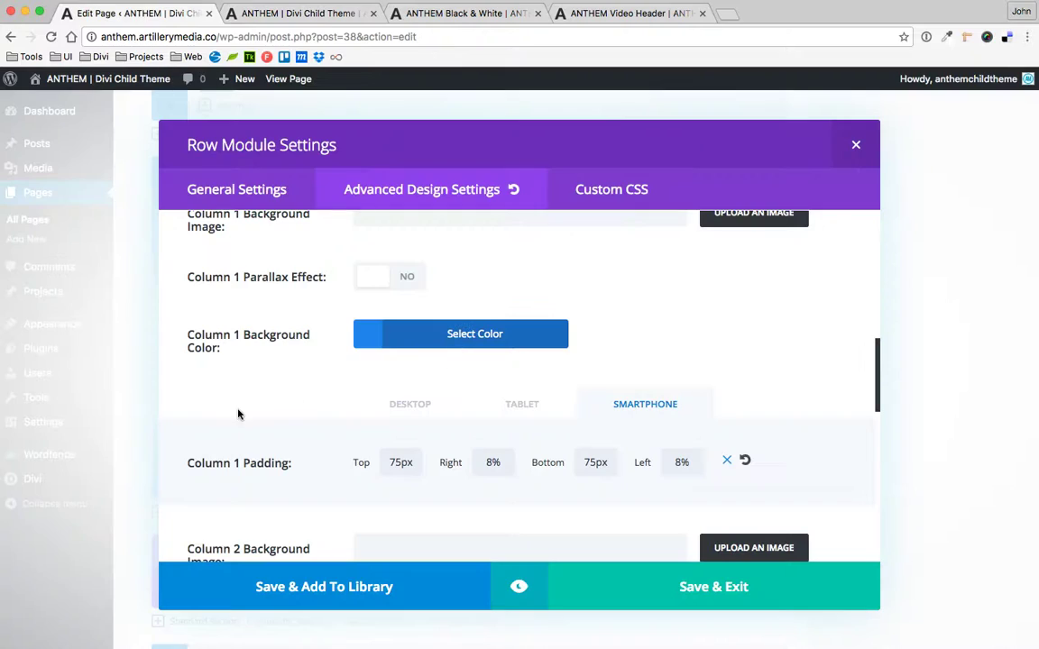
pyautogui.scroll(-3, 238, 414)
pyautogui.scroll(4, 240, 415)
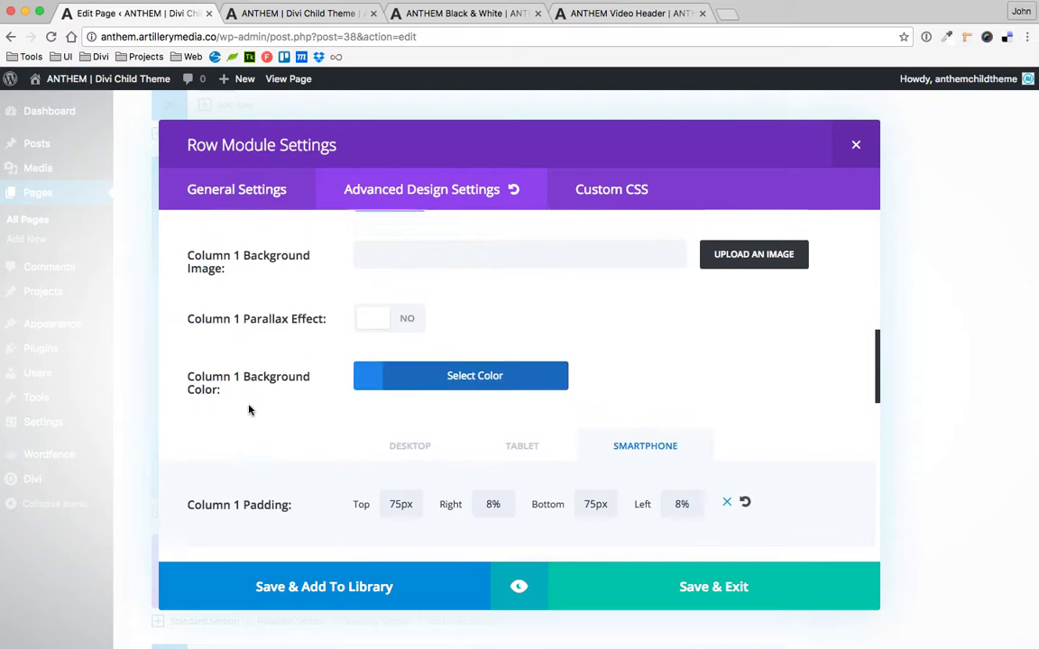
pyautogui.scroll(1, 251, 361)
pyautogui.click(364, 282)
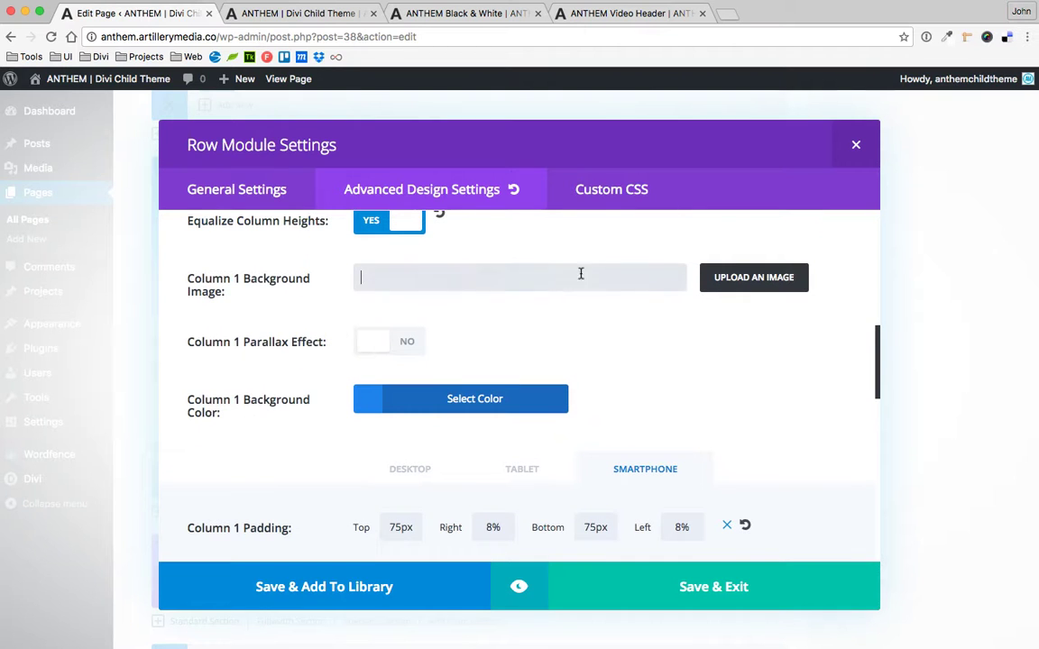
# Temporarily enable the column 1 parallax effect to view its CSS and True Parallax methods, and disable it again
pyautogui.click(404, 349)
pyautogui.click(399, 400)
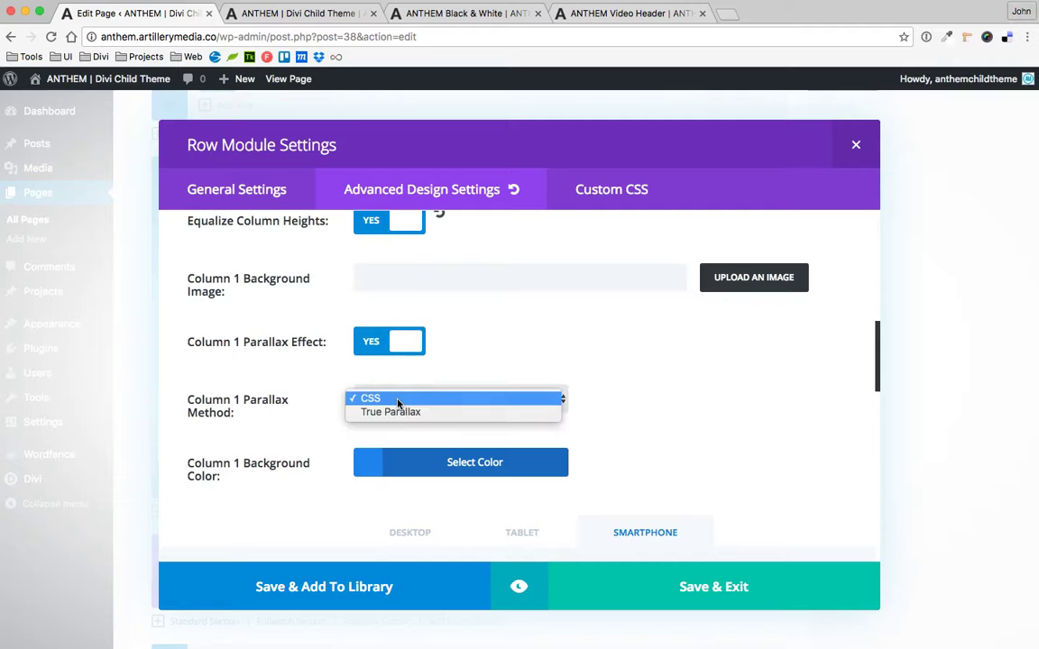
pyautogui.click(403, 341)
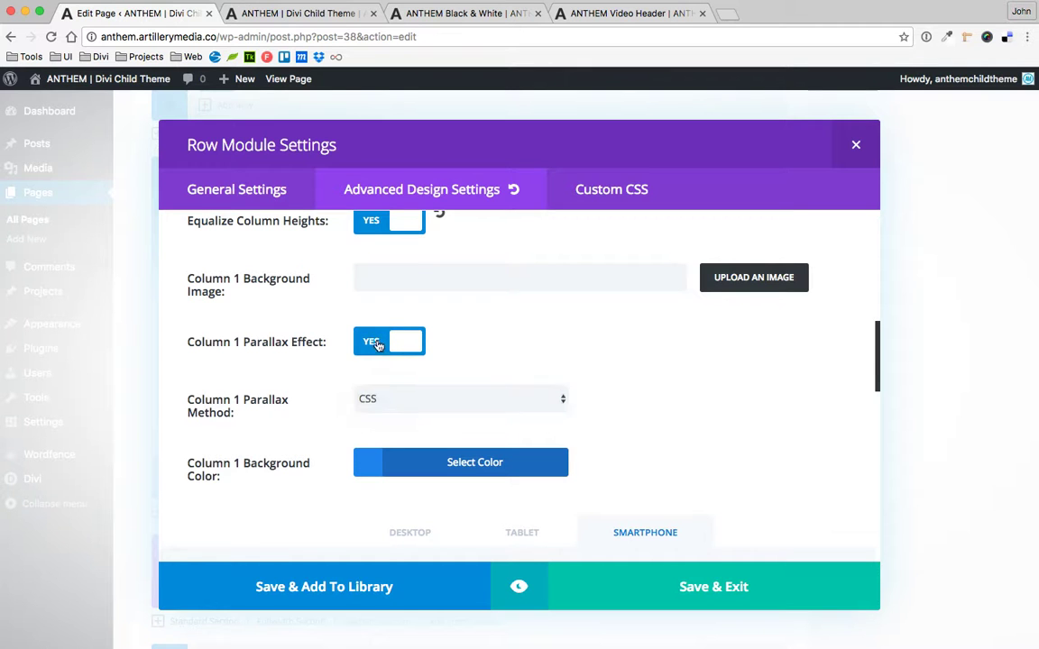
pyautogui.click(378, 341)
pyautogui.scroll(-3, 251, 341)
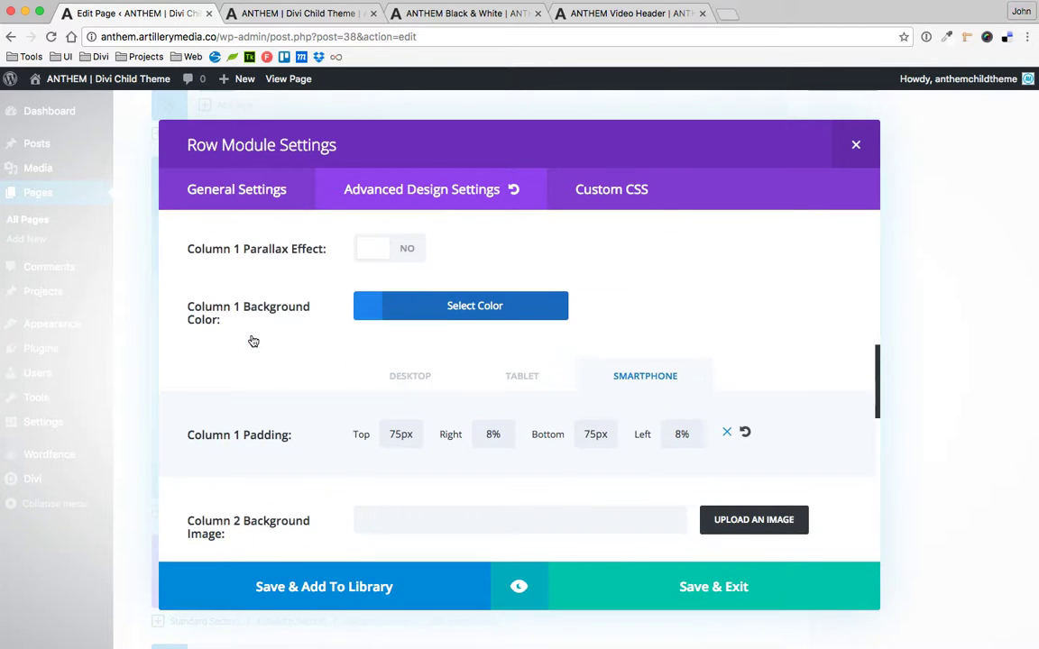
# Check the solid-color blurb columns on the main demo page and save and close the row settings in the page editor
pyautogui.click(298, 13)
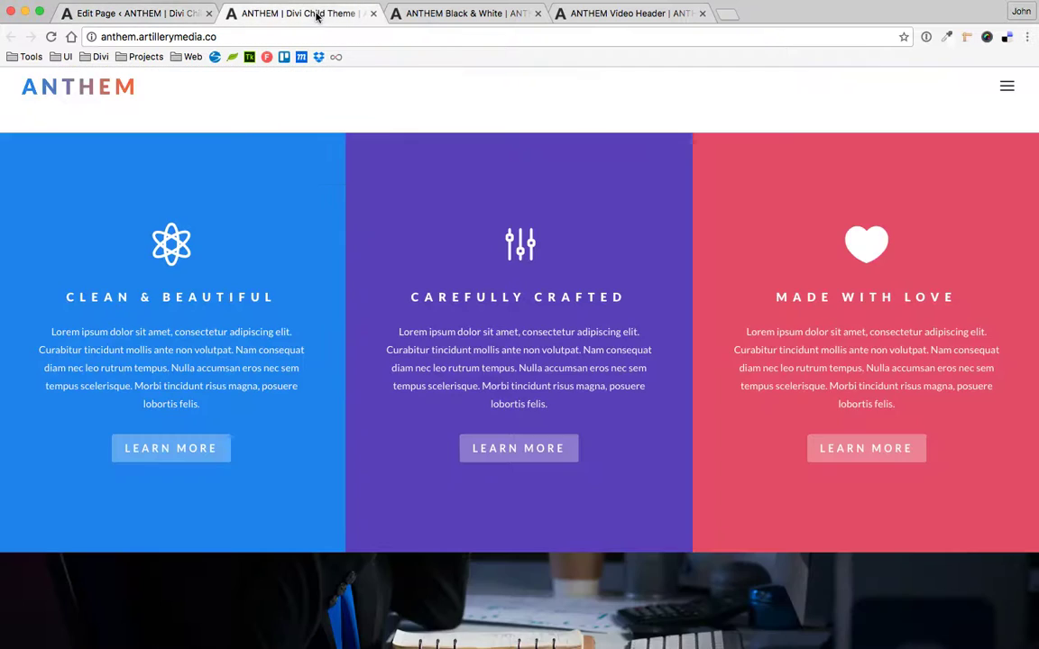
pyautogui.click(135, 13)
pyautogui.scroll(-10, 484, 397)
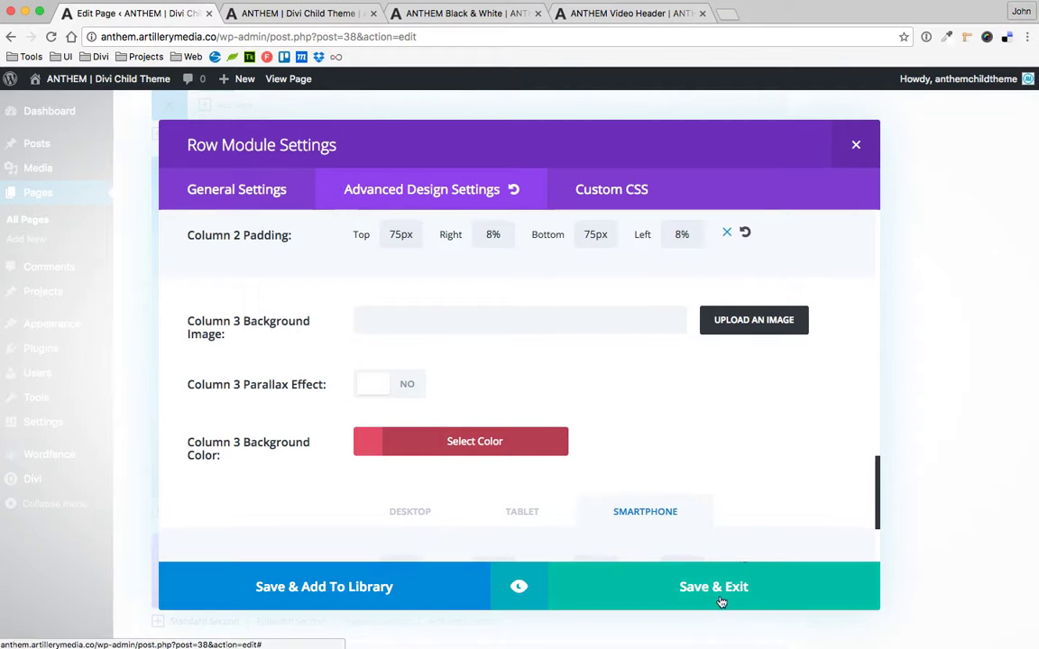
pyautogui.click(722, 596)
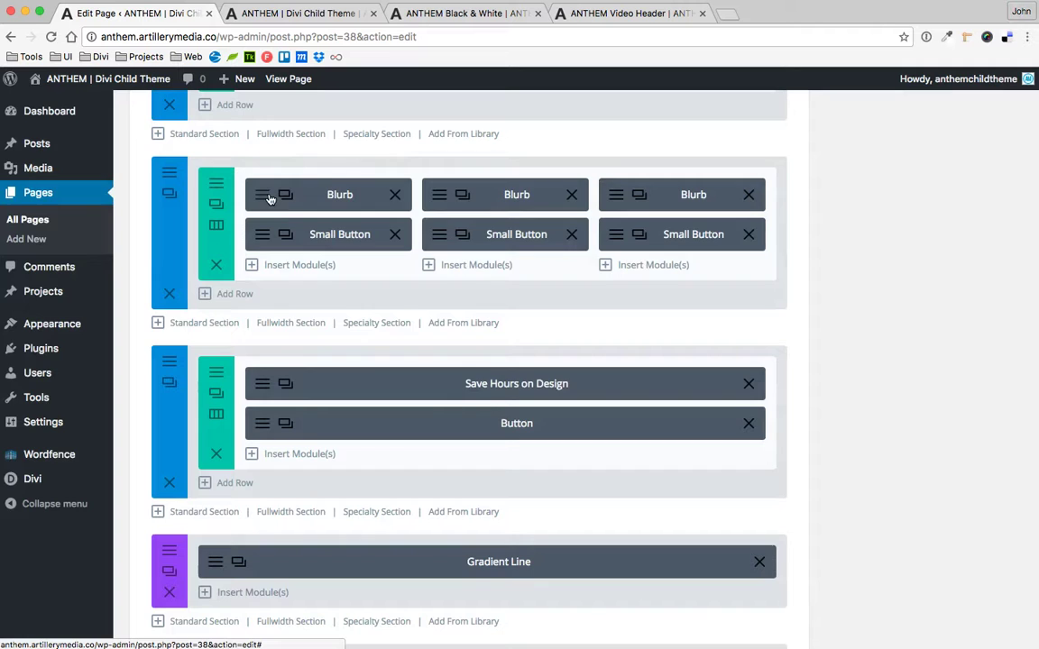
# Review the general settings of the first column's blurb module, including its icon options, and close them without saving
pyautogui.click(291, 196)
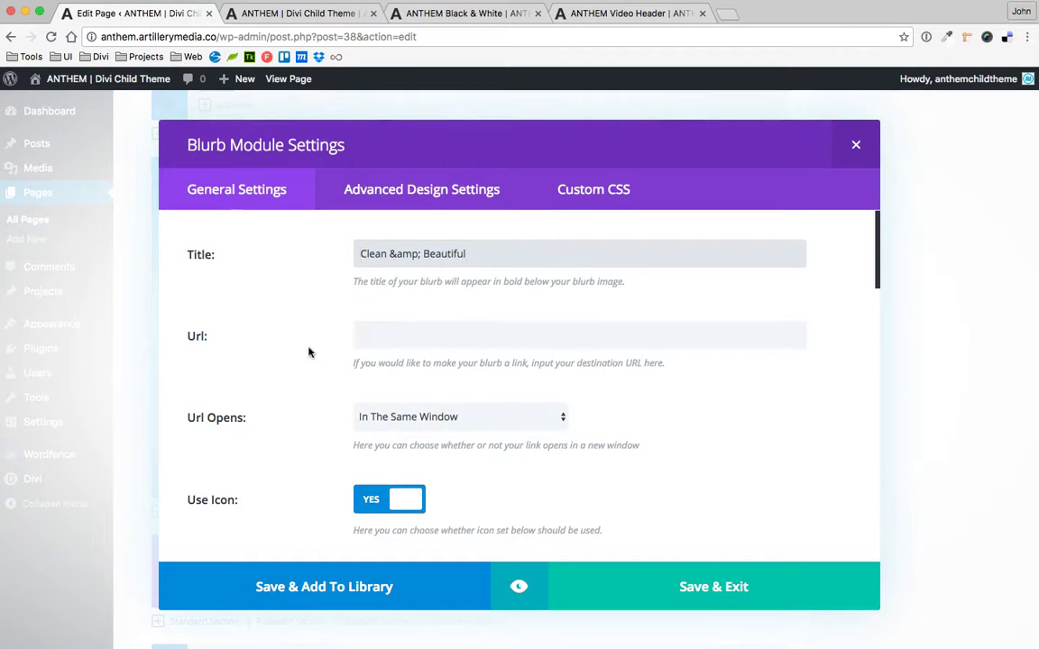
pyautogui.scroll(-5, 308, 352)
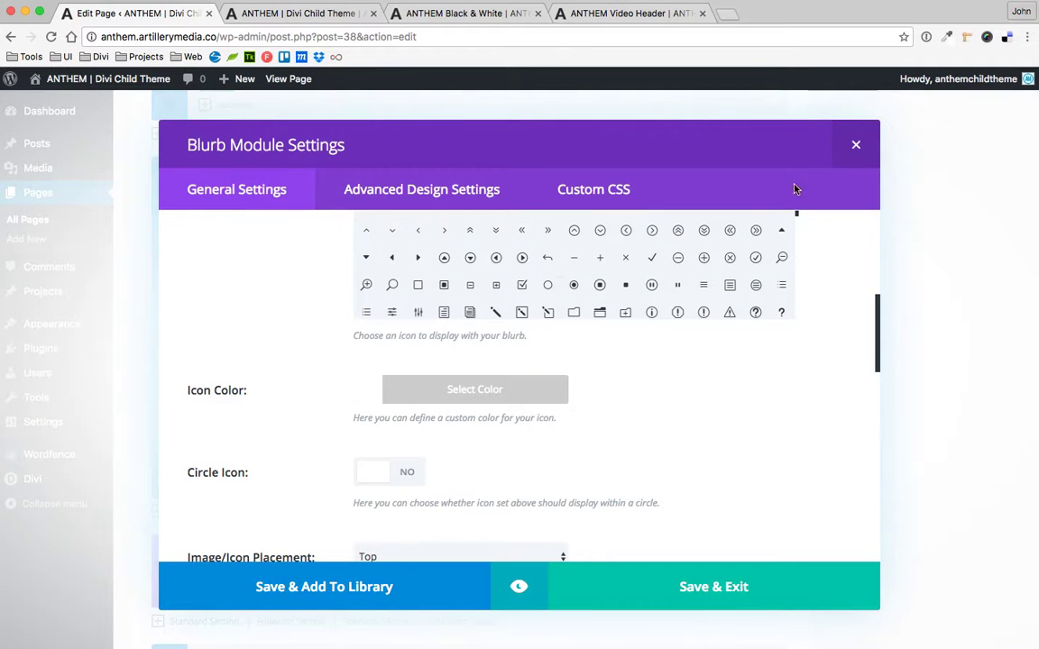
pyautogui.click(856, 145)
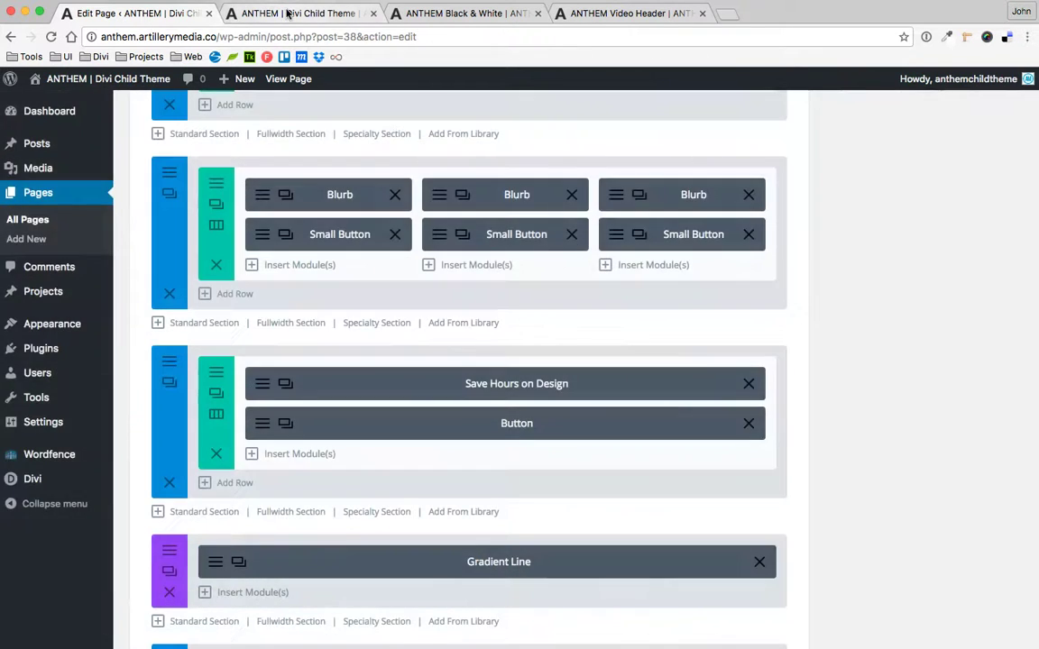
# Switch to the child theme's style.css in the code editor and examine the ANTHEM BLURBS transition and hover rules
pyautogui.click(288, 13)
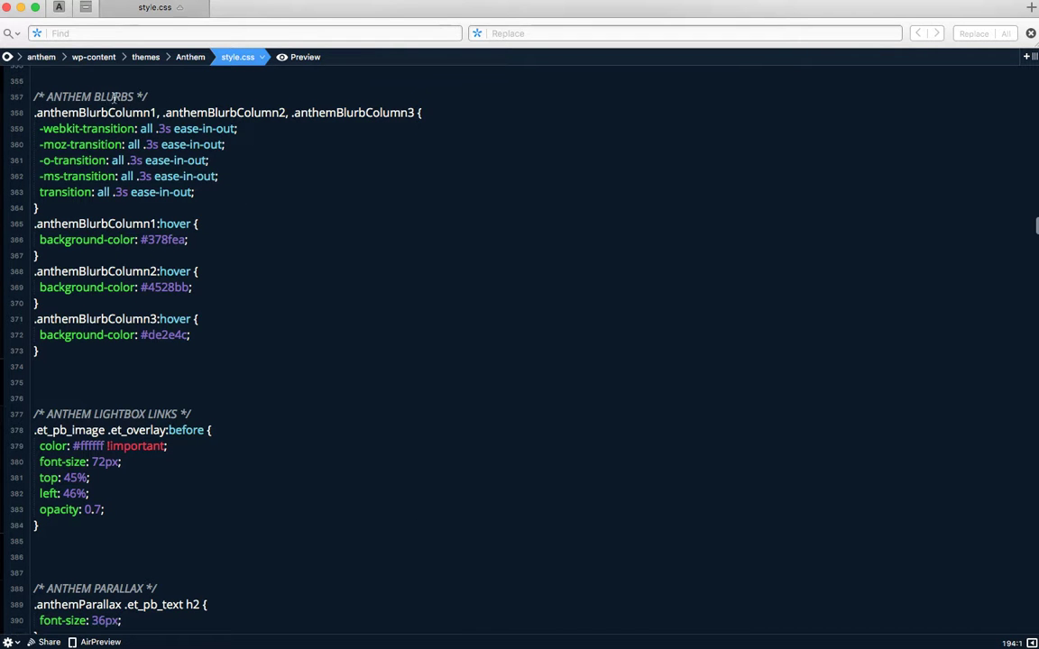
pyautogui.scroll(3, 69, 162)
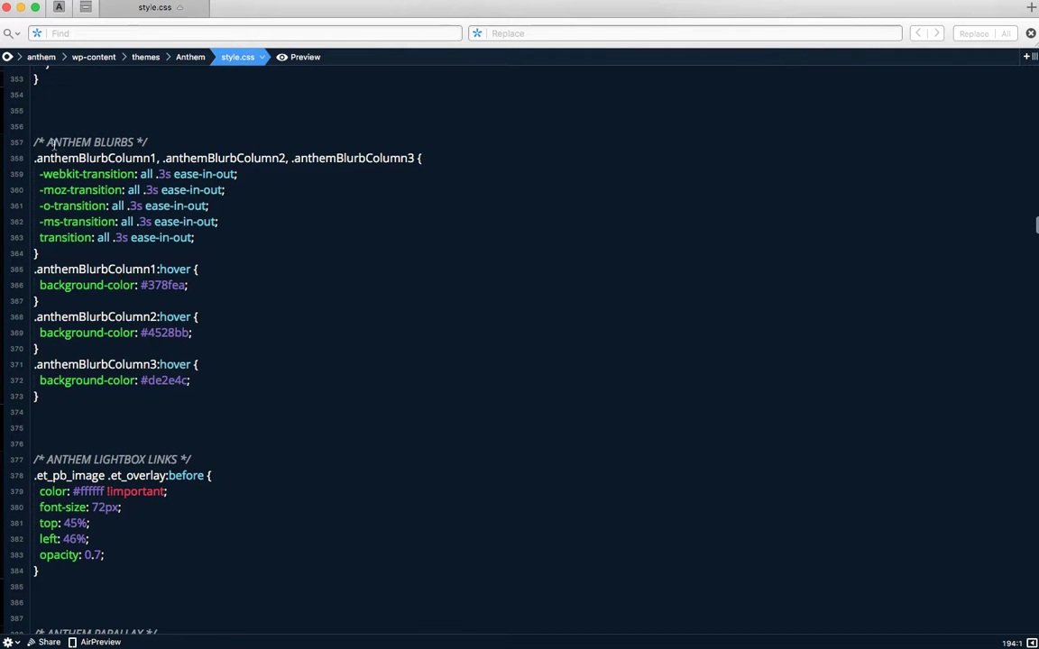
pyautogui.click(174, 141)
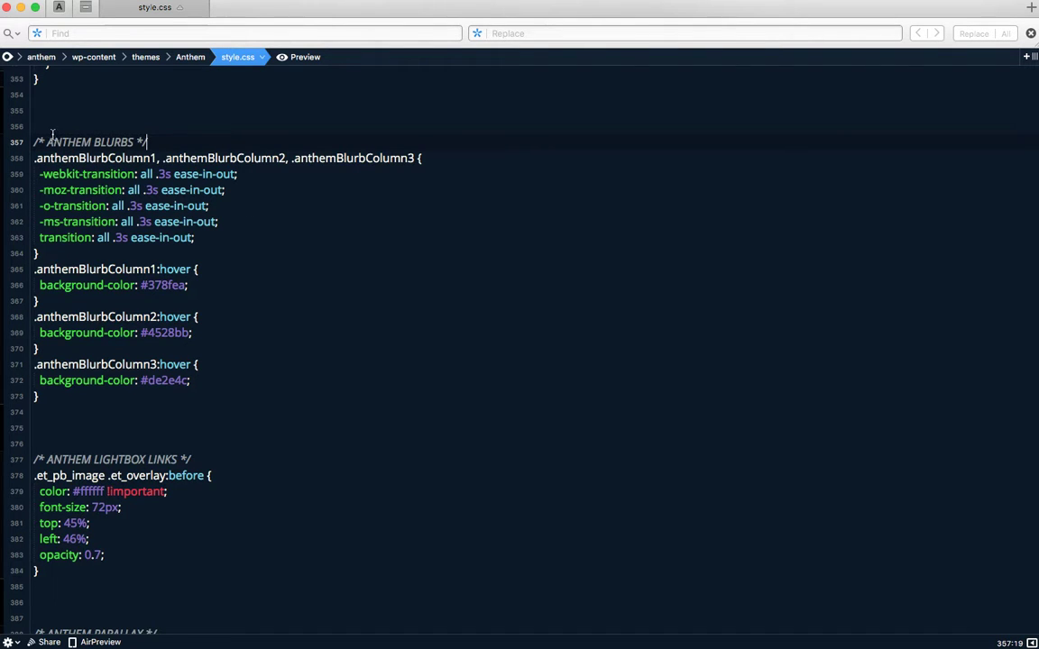
pyautogui.moveTo(44, 141); pyautogui.dragTo(134, 141)
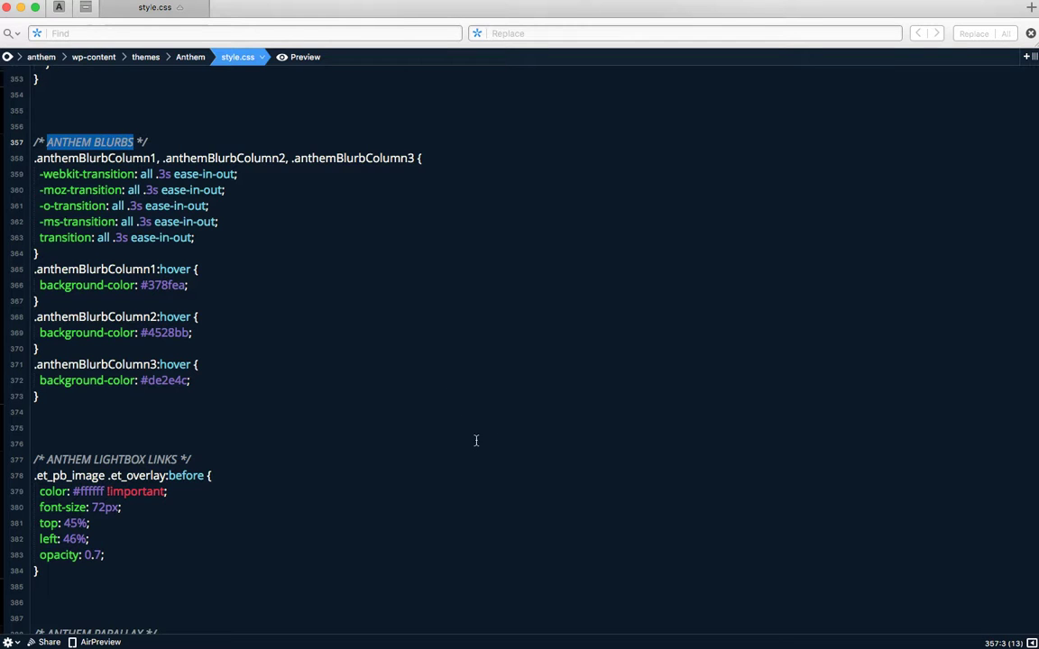
pyautogui.click(274, 220)
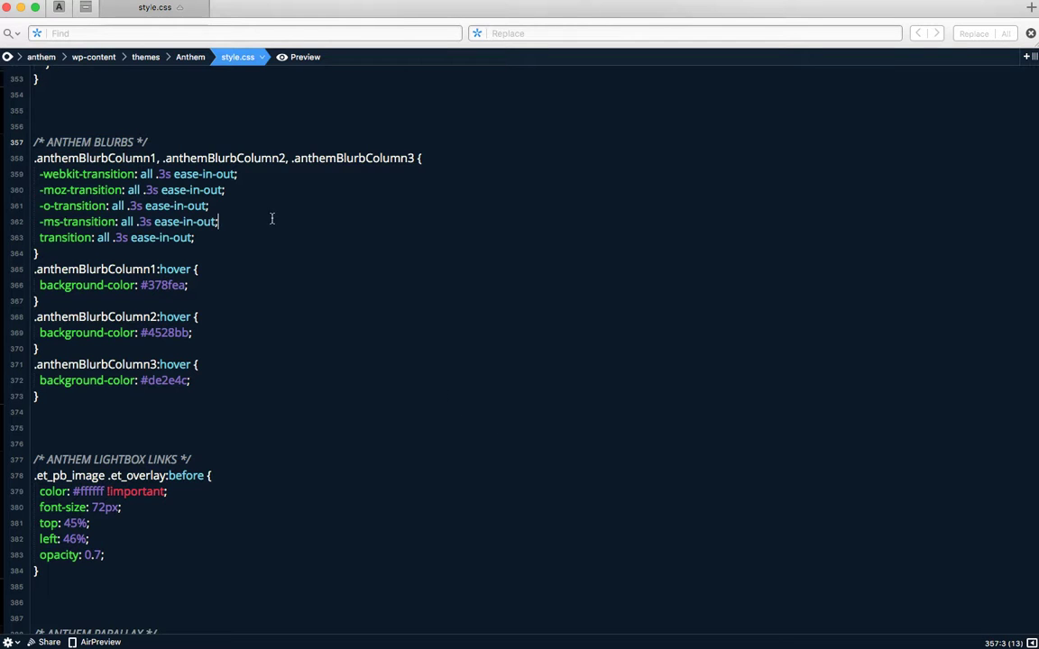
# Preview the .anthemBlurbColumn1 hover background color in the color picker without changing it
pyautogui.click(161, 285)
pyautogui.rightClick(167, 285)
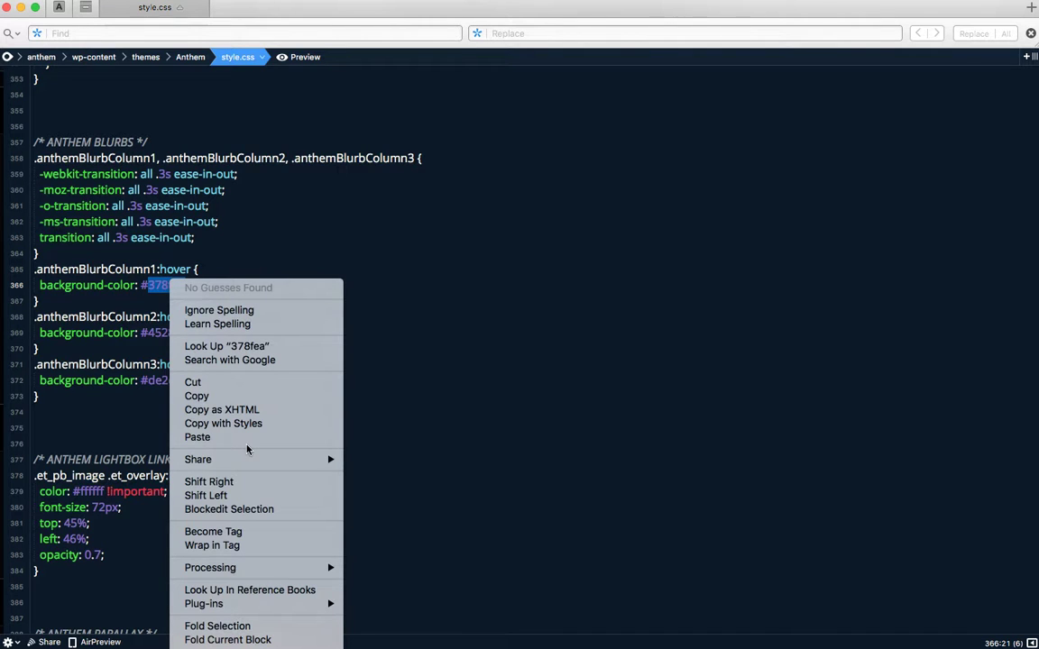
pyautogui.click(183, 310)
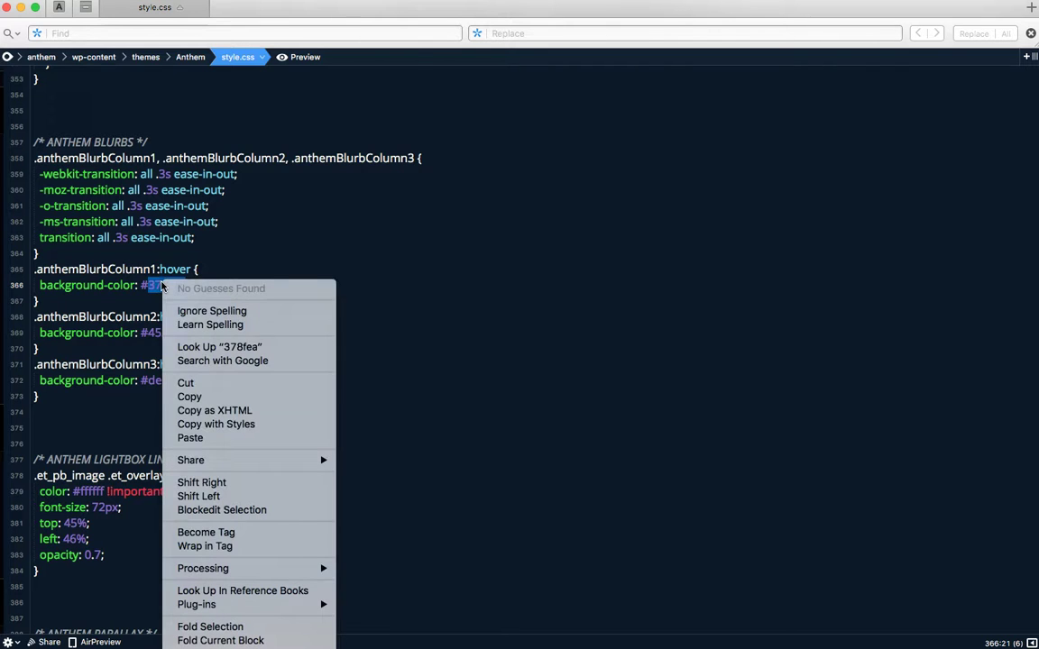
pyautogui.click(159, 285)
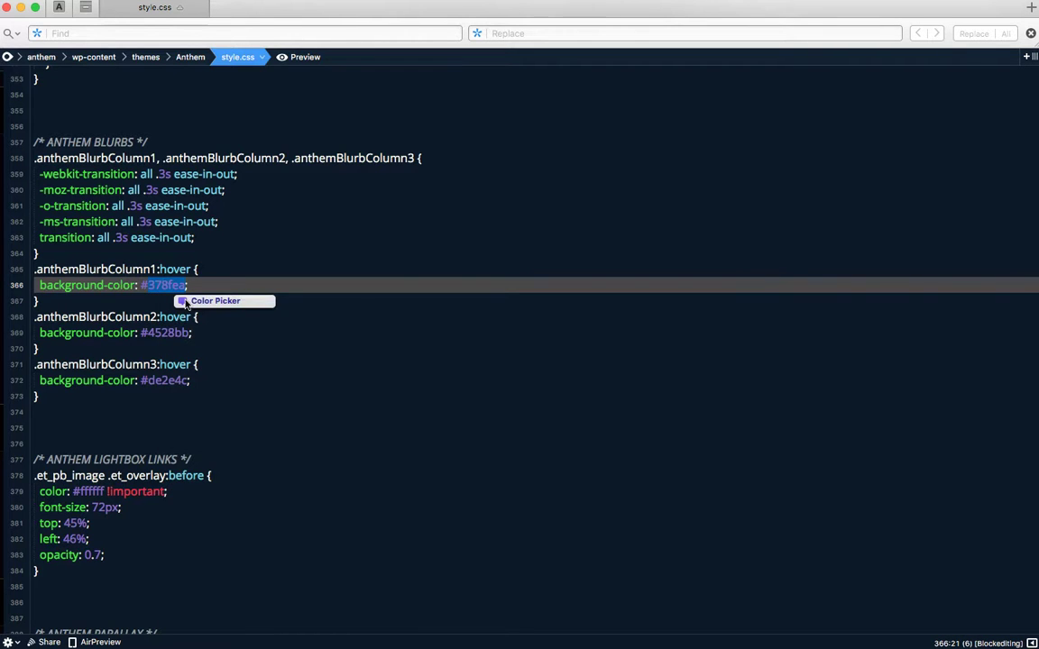
pyautogui.click(206, 301)
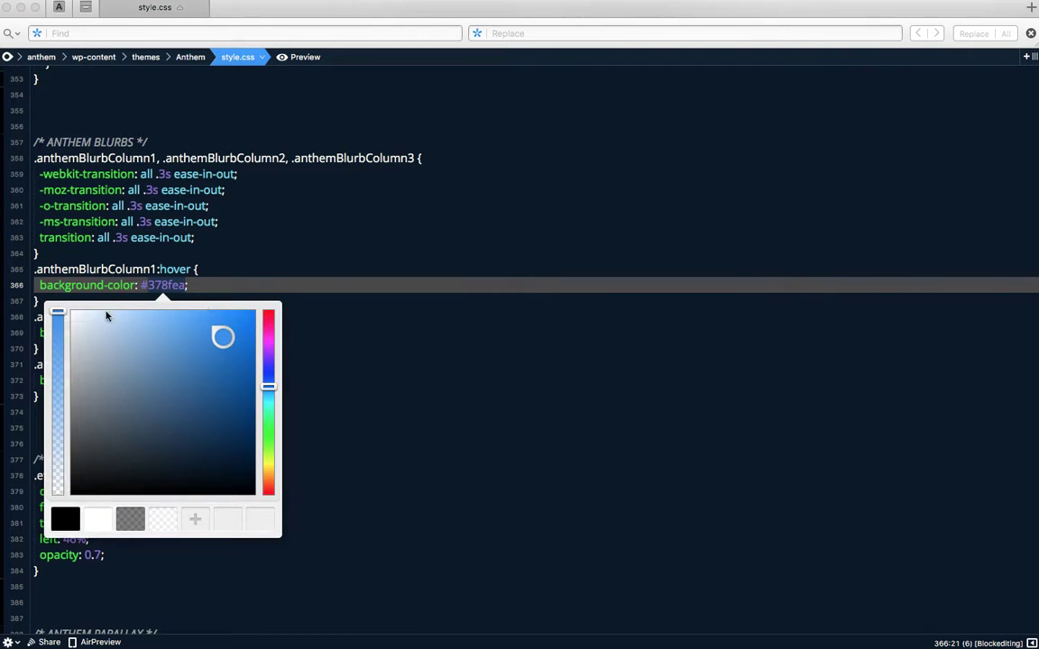
pyautogui.click(176, 263)
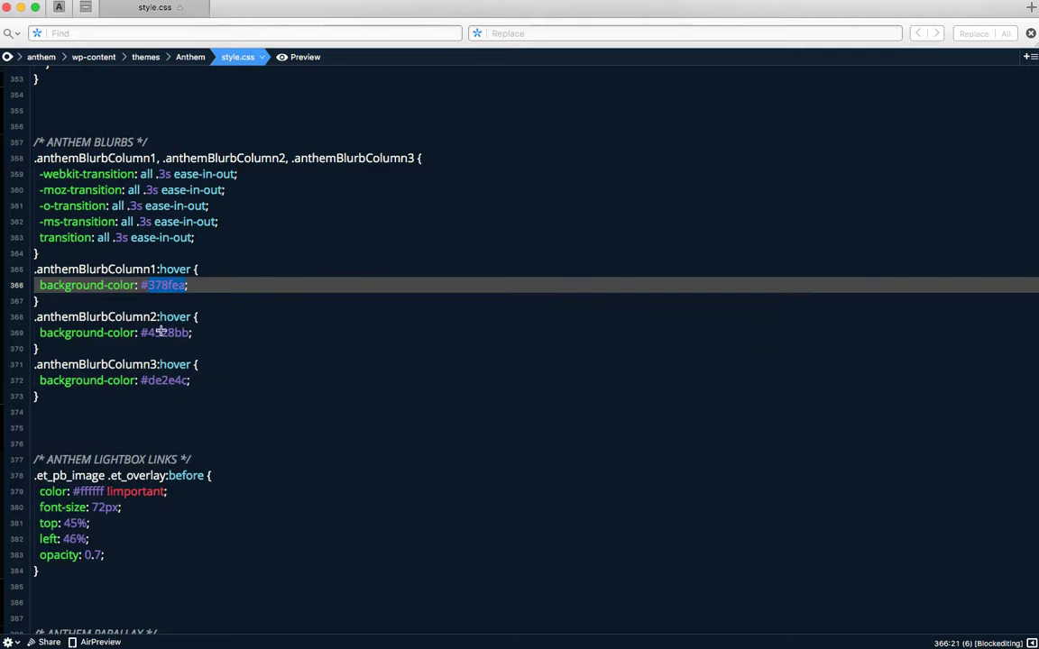
# Preview the .anthemBlurbColumn2 hover background color in the color picker without changing it
pyautogui.keyDown('super'); pyautogui.click(159, 331); pyautogui.keyUp('super')
pyautogui.click(203, 304)
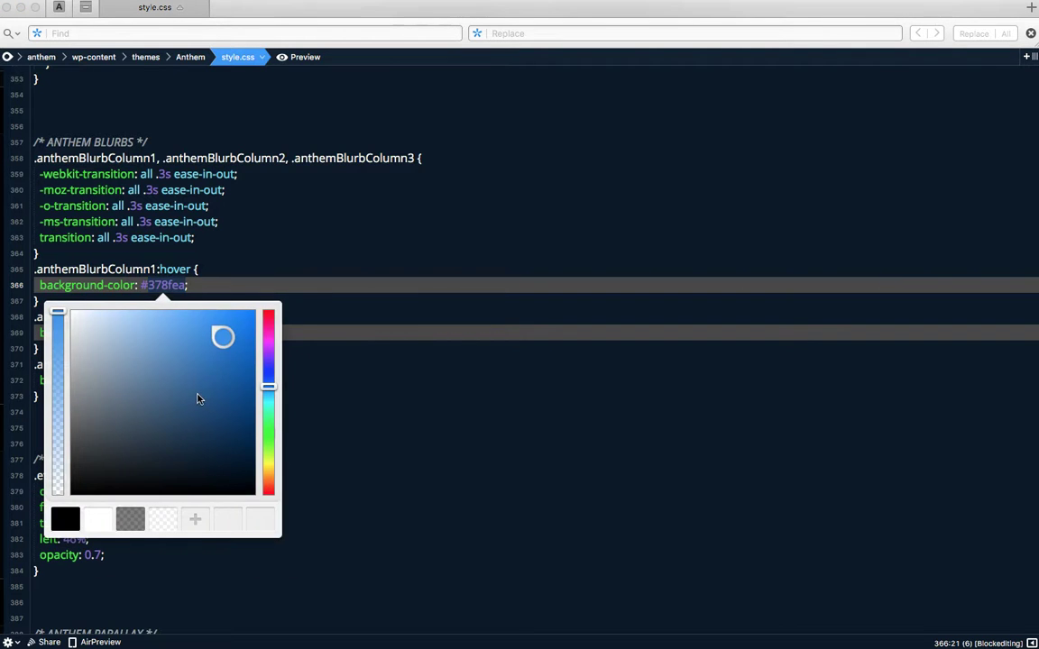
pyautogui.press('Escape')
pyautogui.click(169, 332)
pyautogui.doubleClick(165, 333)
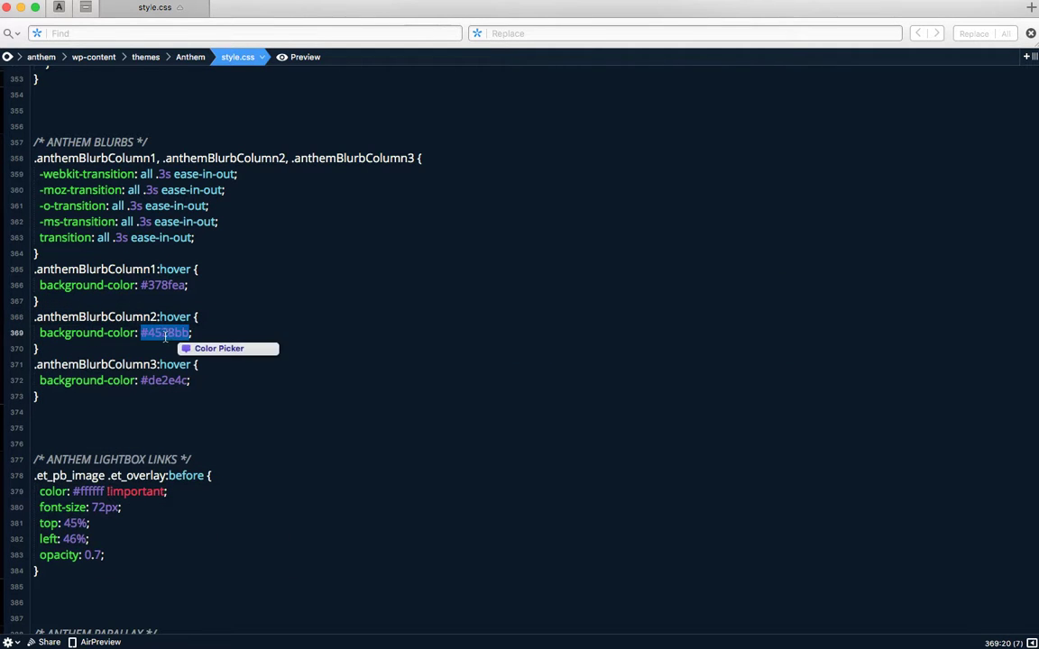
pyautogui.click(208, 349)
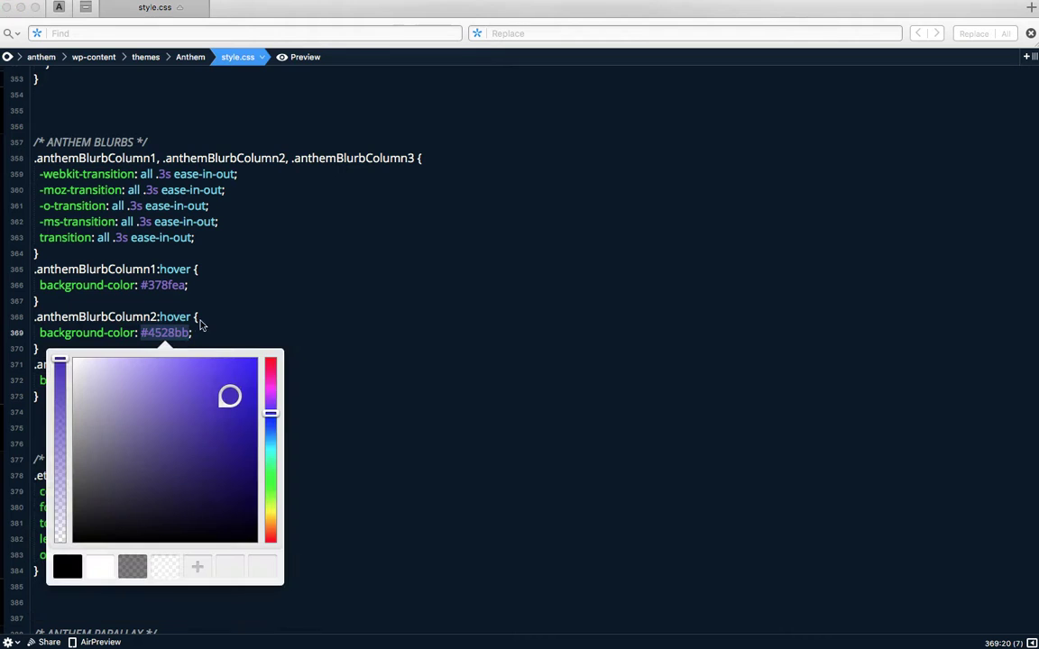
pyautogui.press('Escape')
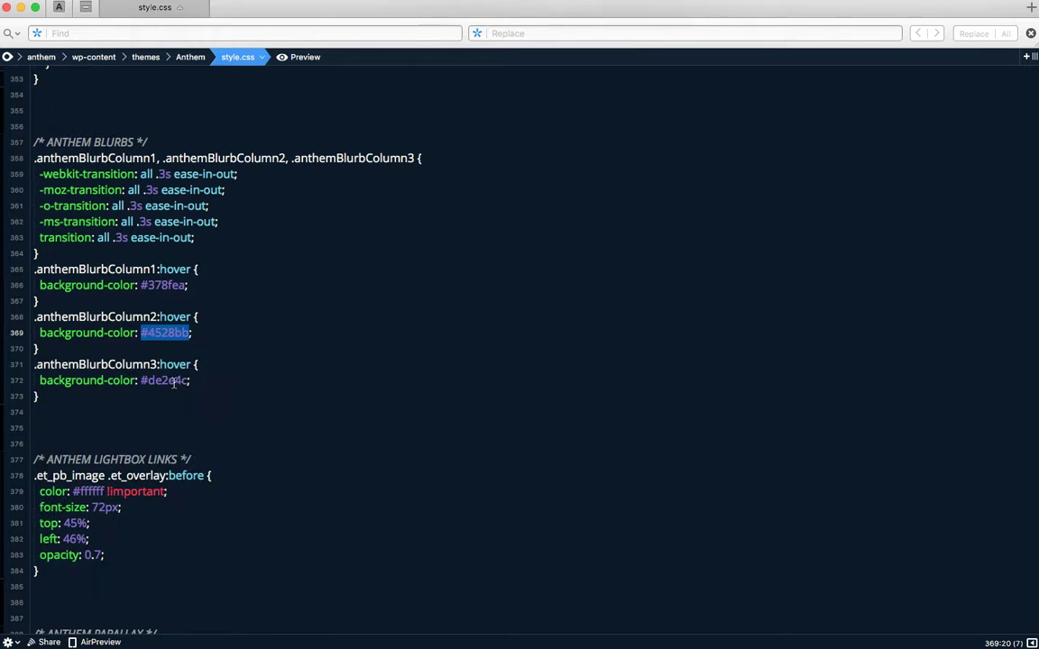
# Preview the .anthemBlurbColumn3 hover background color in the color picker without changing it
pyautogui.doubleClick(163, 381)
pyautogui.click(209, 398)
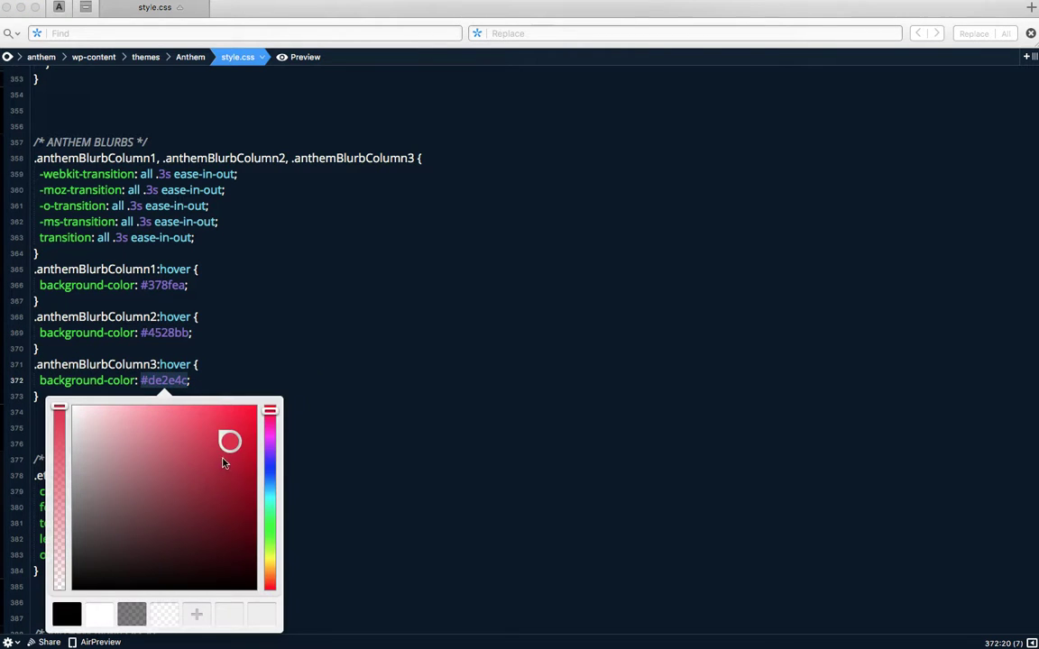
pyautogui.click(213, 380)
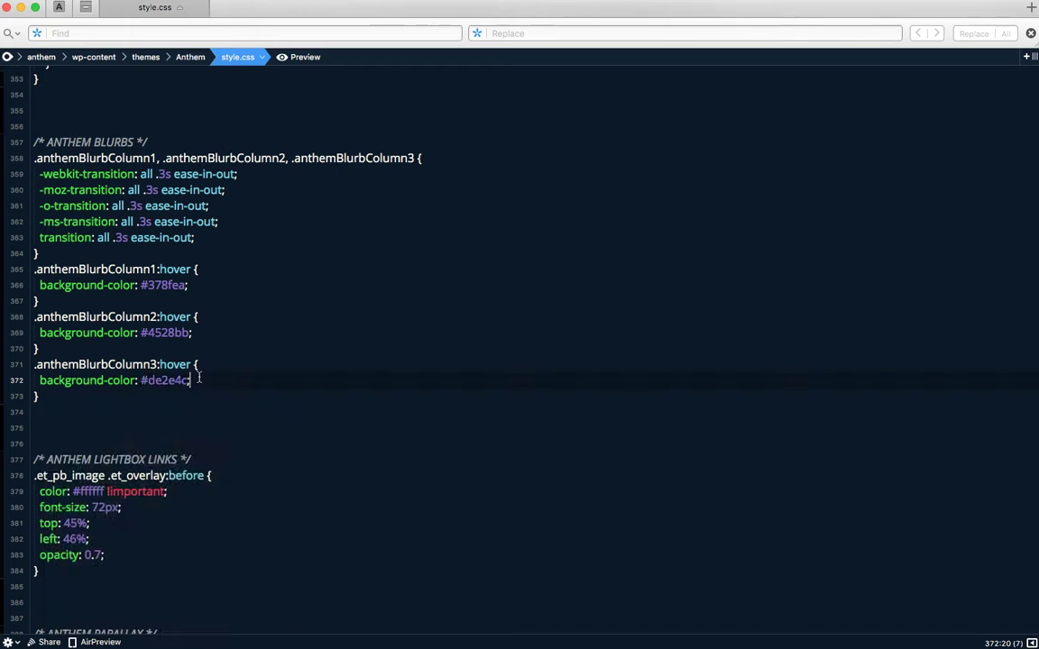
# Comment out all transition and hover rules under the ANTHEM BLURBS heading in style.css
pyautogui.press('super+Tab')
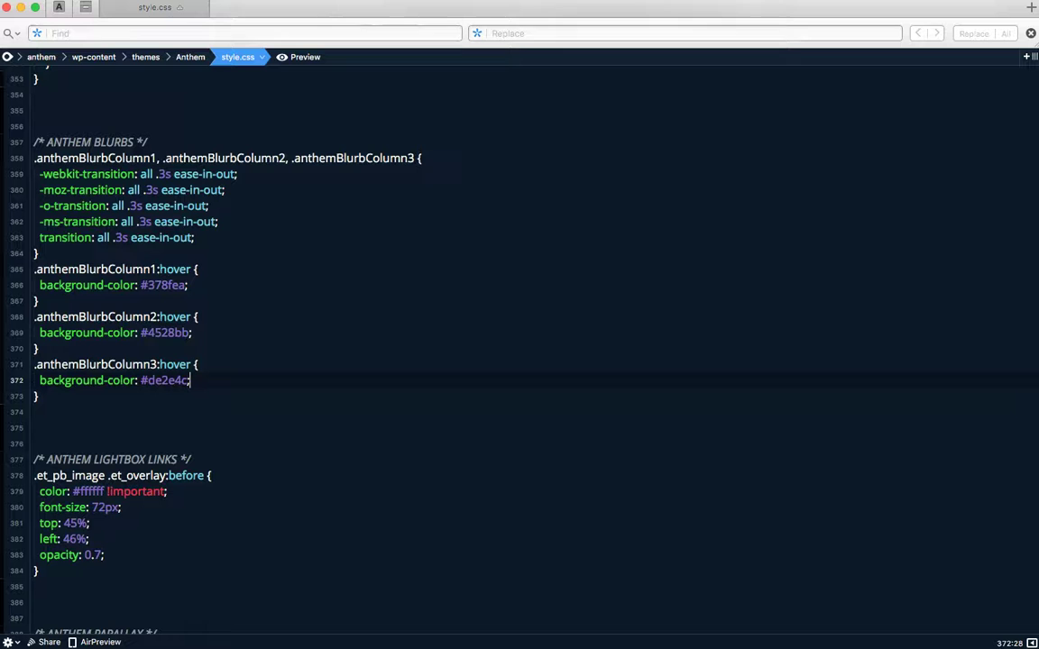
pyautogui.press('super+Tab')
pyautogui.moveTo(52, 397); pyautogui.dragTo(18, 161)
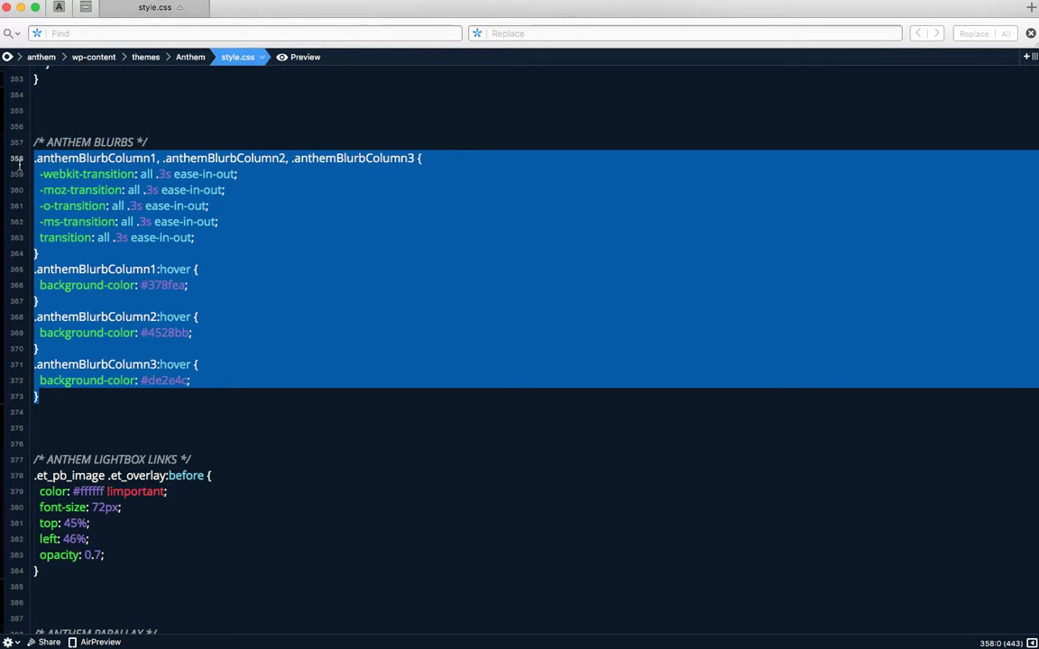
pyautogui.press('super+slash')
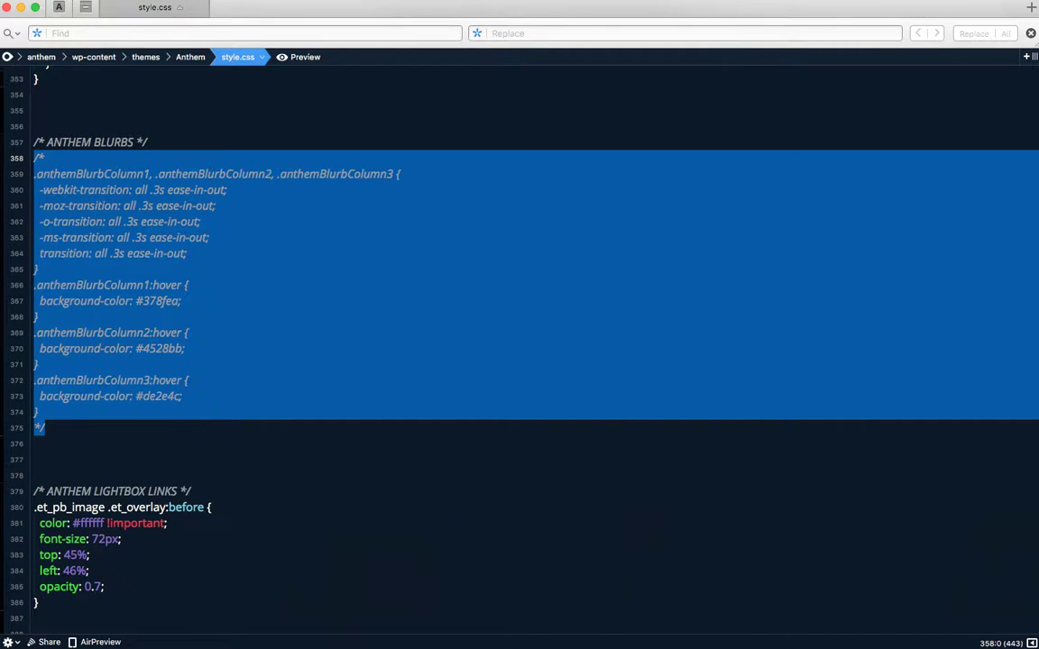
# Switch to the browser, reload the main ANTHEM demo page, and check its three-column blurb section with the hover rules commented out
pyautogui.press('super+Tab')
pyautogui.press('super+r')
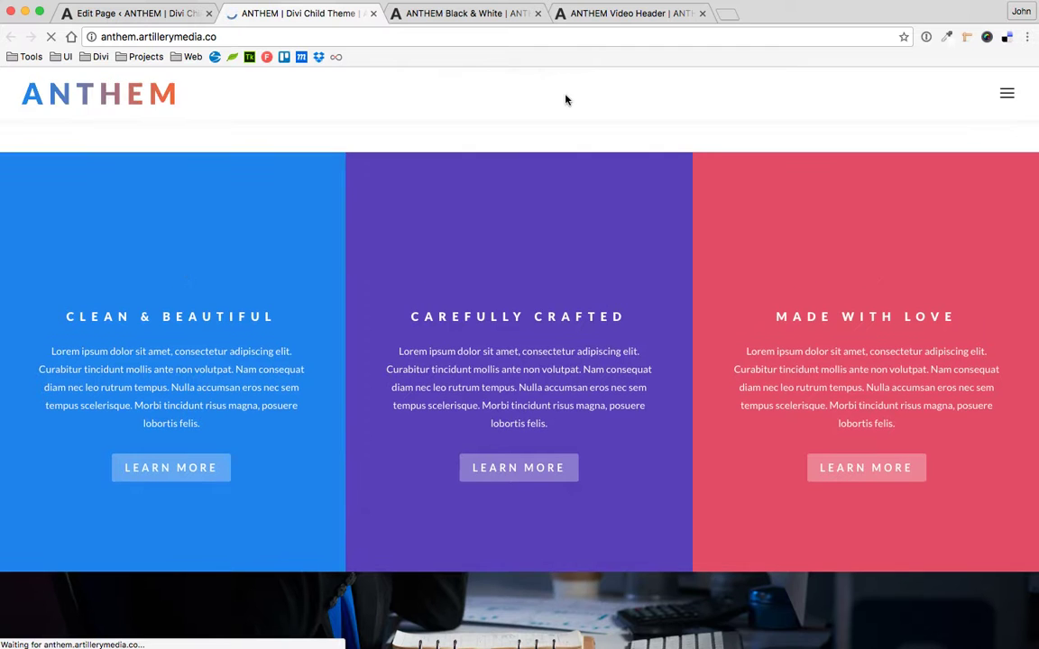
pyautogui.scroll(-3, 226, 293)
pyautogui.scroll(2, 235, 284)
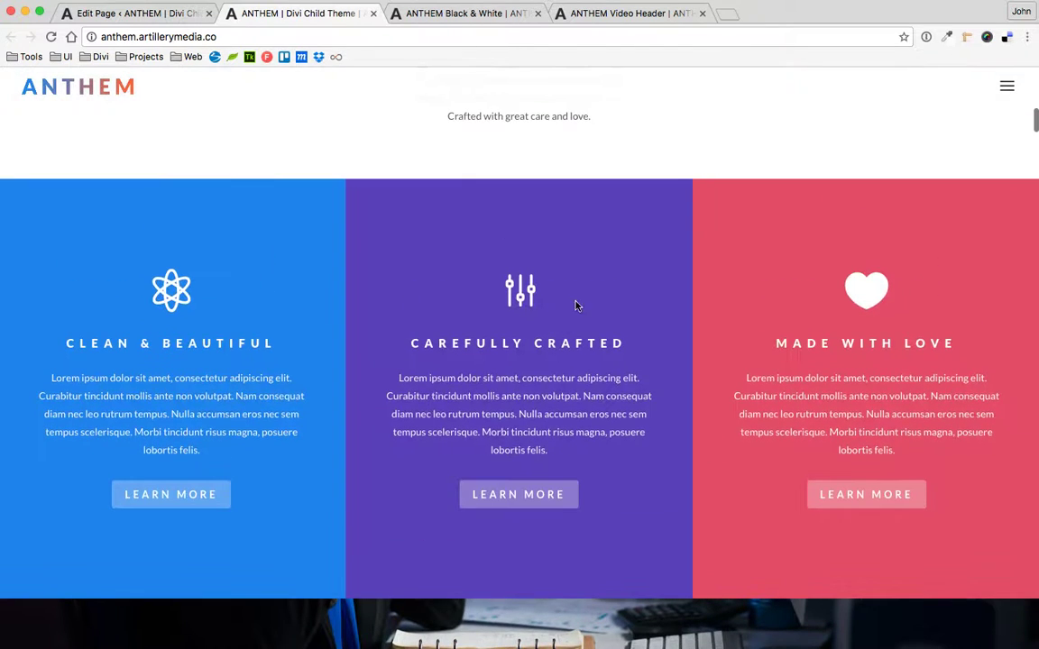
pyautogui.scroll(-2, 632, 302)
pyautogui.scroll(2, 644, 314)
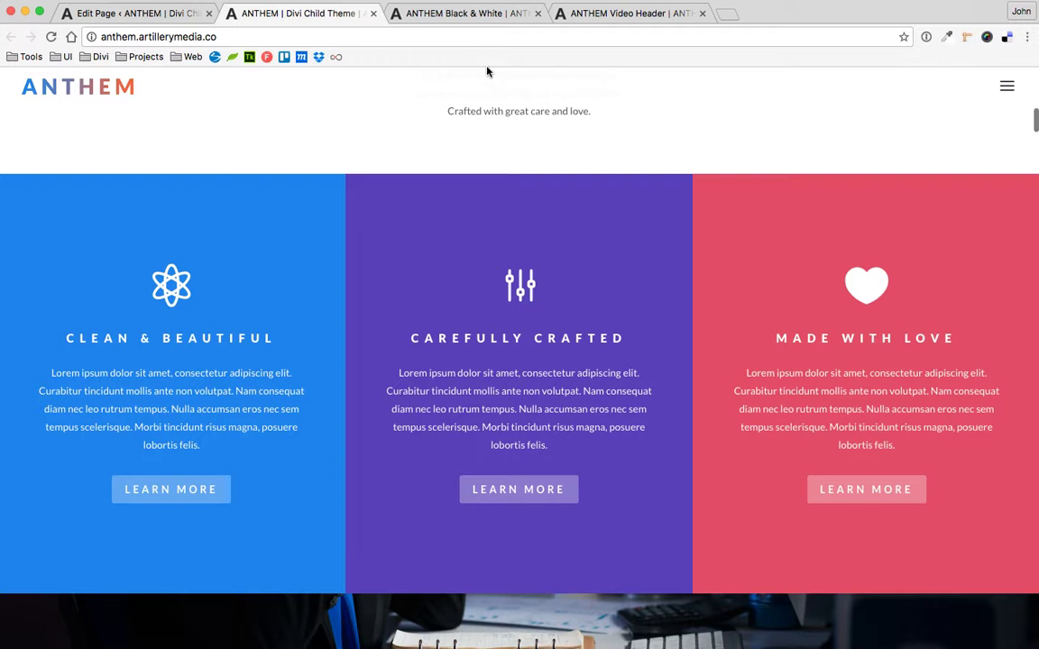
# Compare the blurb sections of the Black & White and Video Header demos, and return to the main ANTHEM demo
pyautogui.click(468, 12)
pyautogui.scroll(-3, 710, 327)
pyautogui.scroll(3, 710, 316)
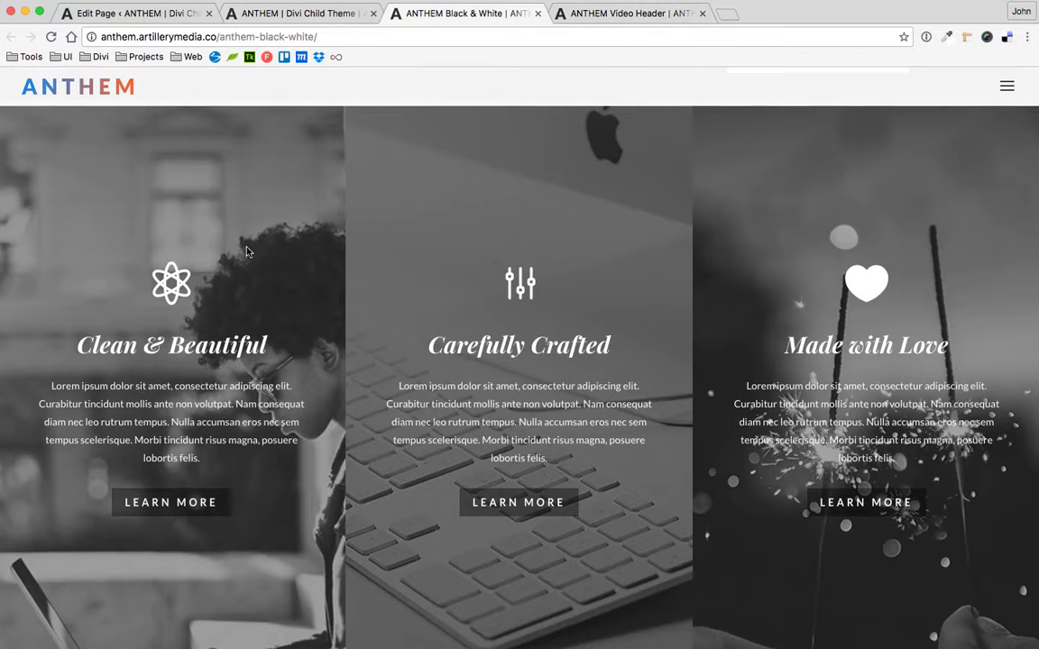
pyautogui.click(565, 14)
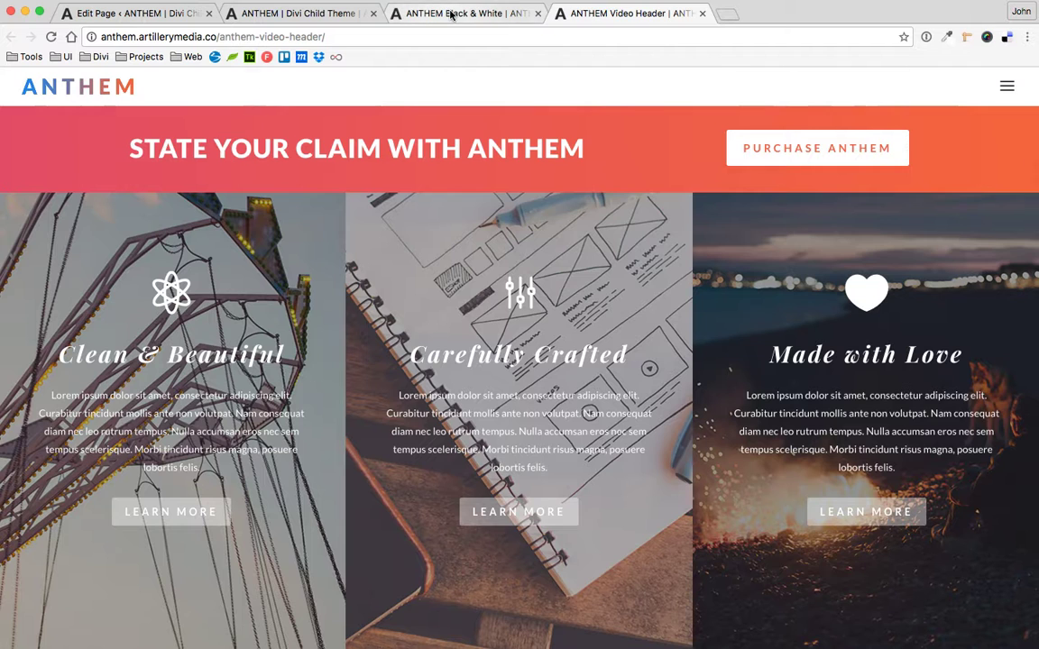
pyautogui.click(420, 13)
pyautogui.click(323, 18)
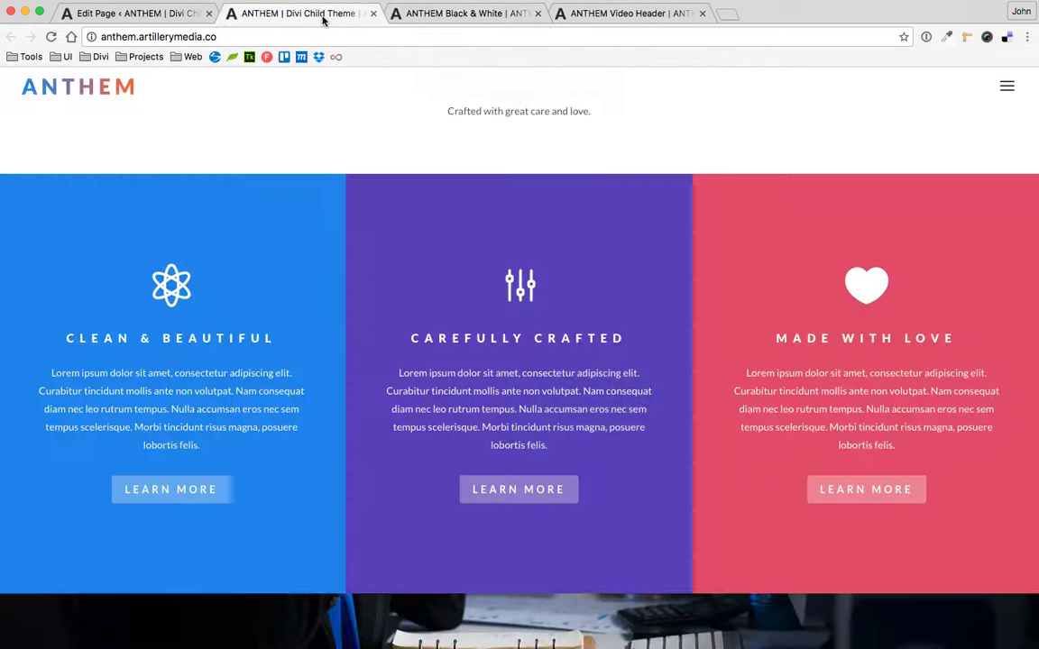